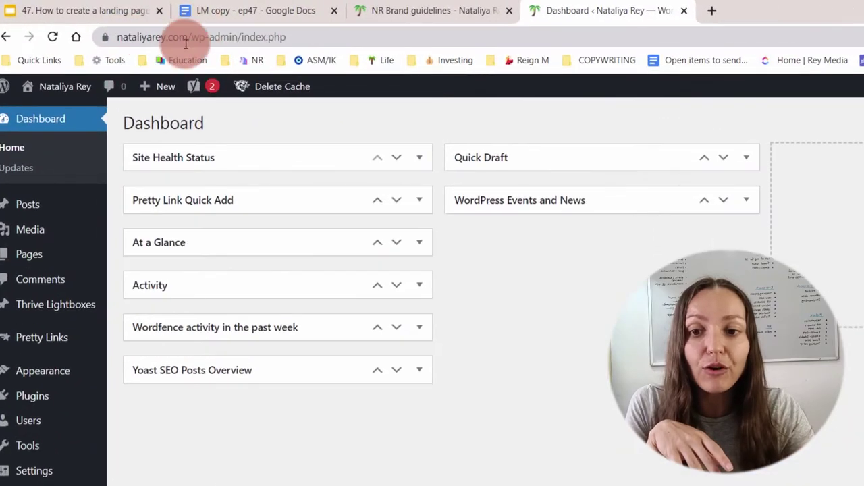
Step: Add a new page in the WordPress site and title it "Freebie"
left_click(206, 38)
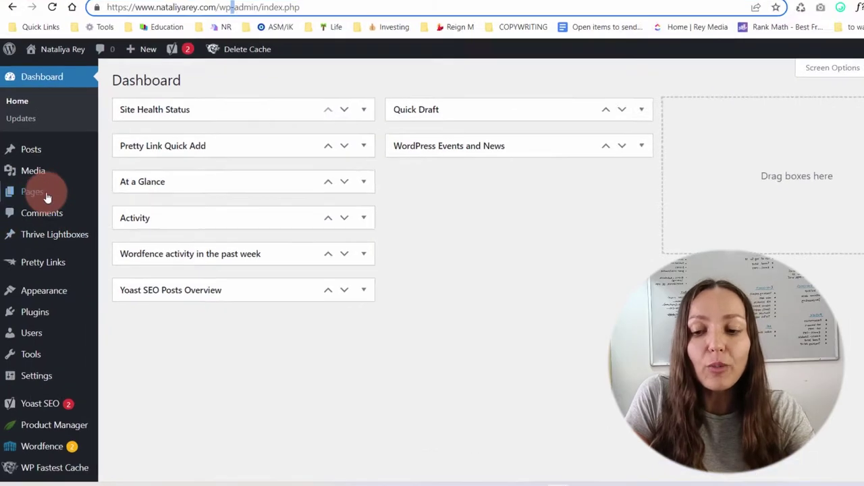
mouse_move(24, 208)
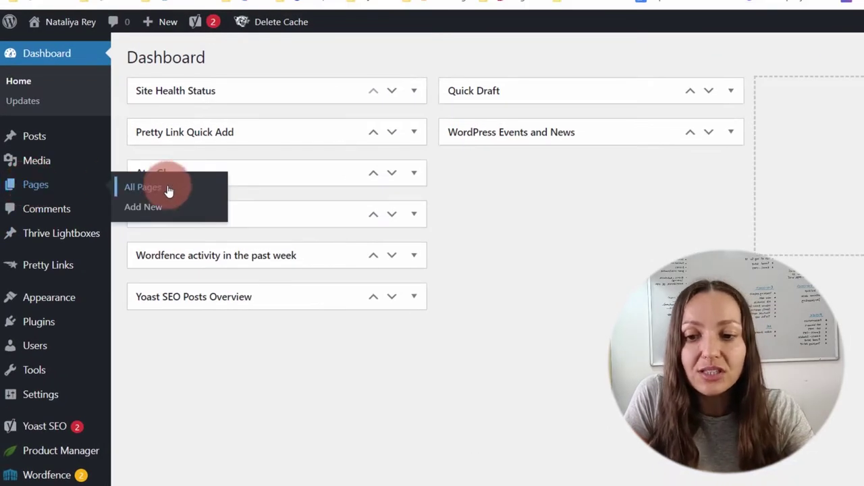
left_click(143, 209)
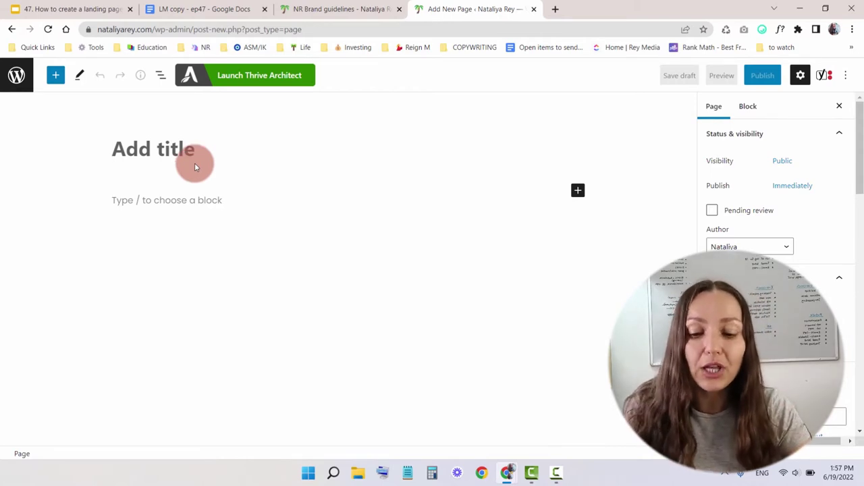
type("Freebie")
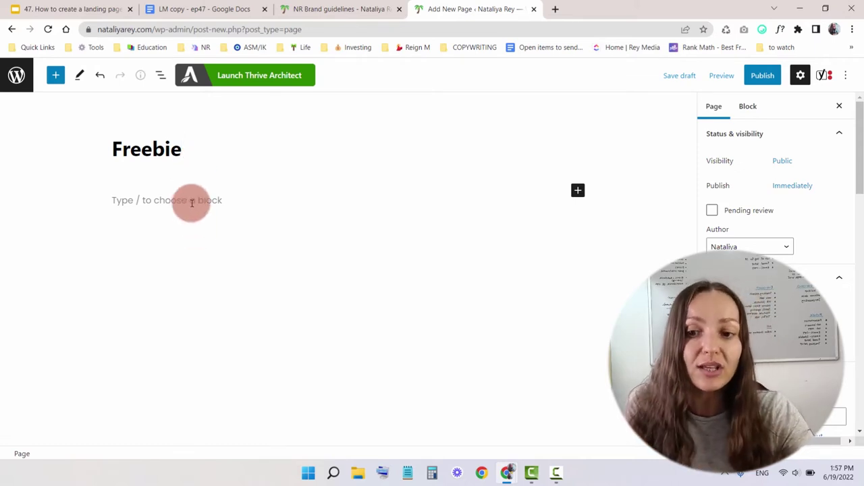
Step: Check the Freebie page's URL slug, publish the page and open its live version from the permalink
scroll(734, 277, "down", 1)
scroll(734, 276, "down", 2)
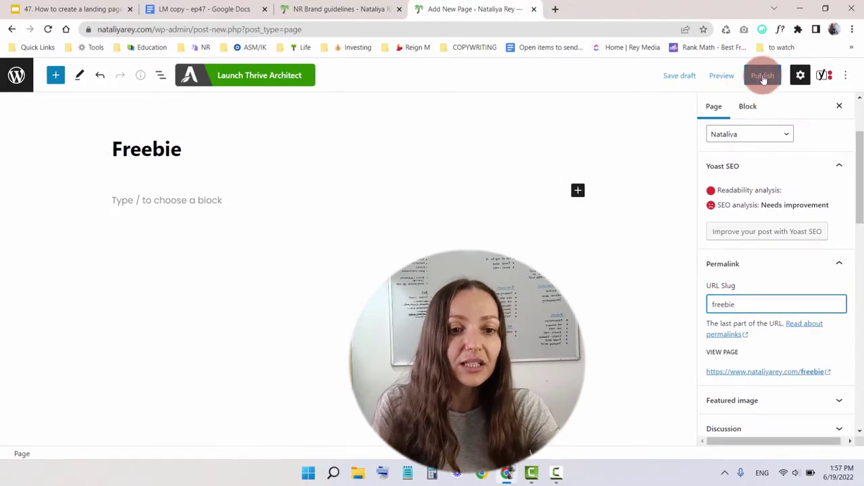
left_click(763, 77)
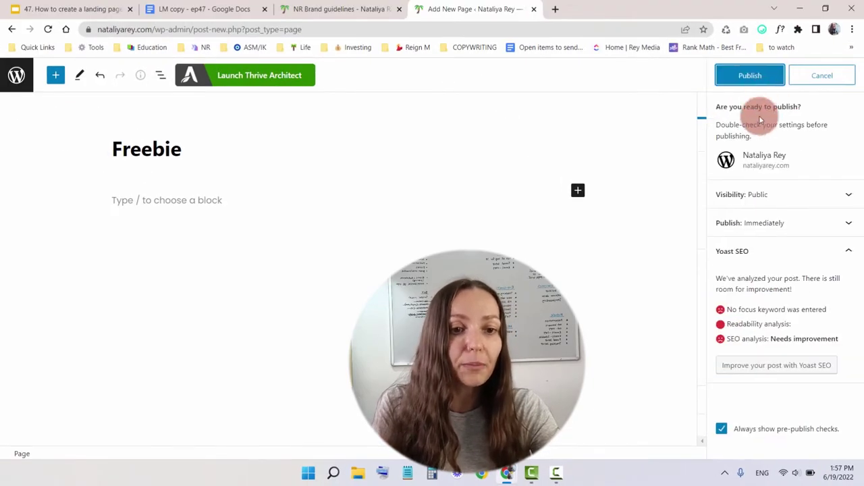
left_click(759, 74)
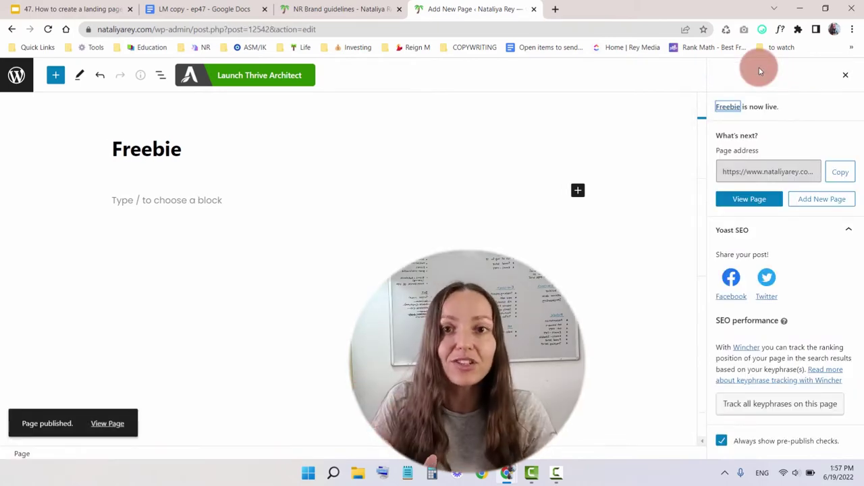
left_click(843, 76)
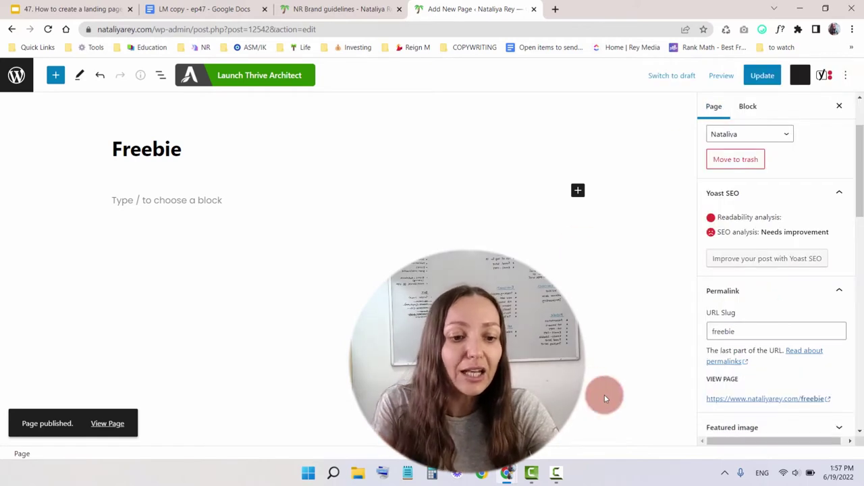
left_click(800, 398)
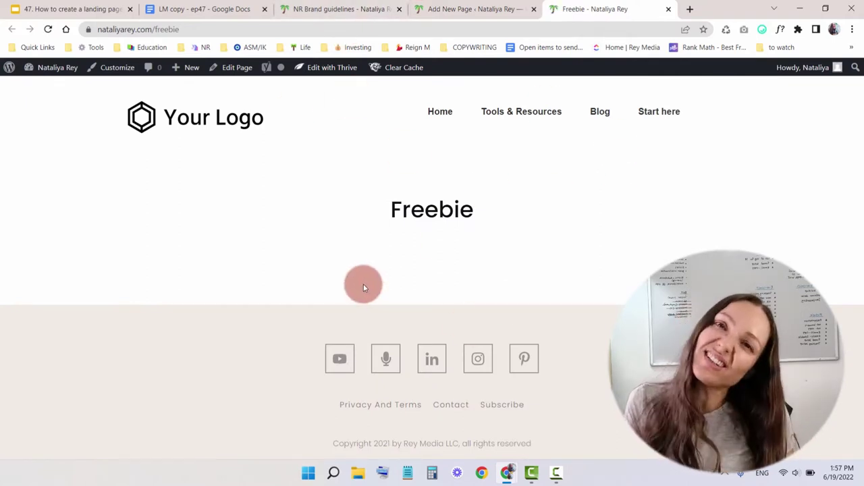
Step: Launch Thrive Architect on the Freebie page and choose Pre-built Landing Page as the page type
left_click(451, 8)
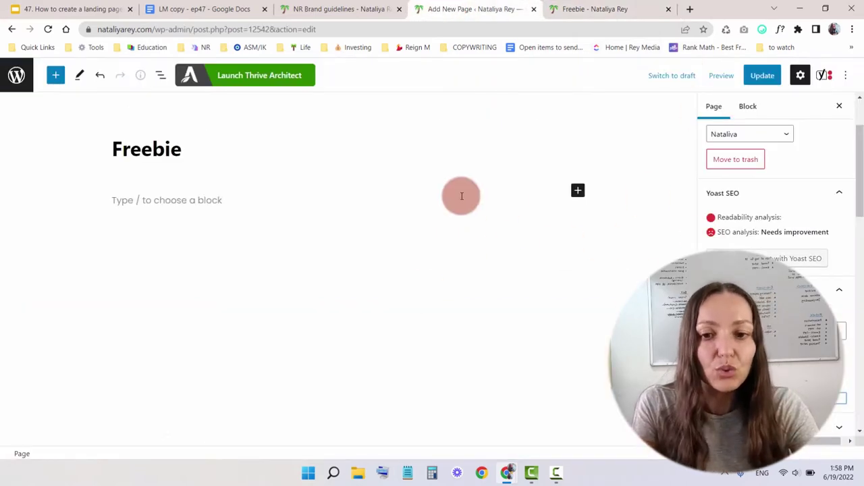
left_click(295, 93)
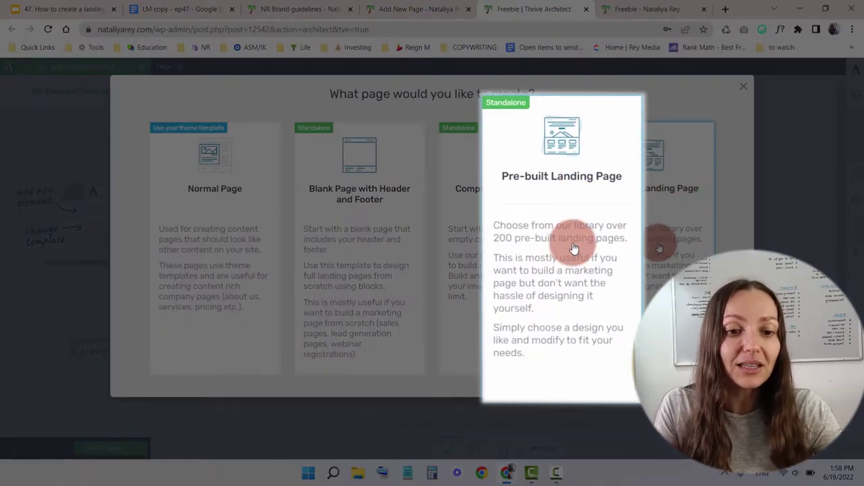
left_click(659, 248)
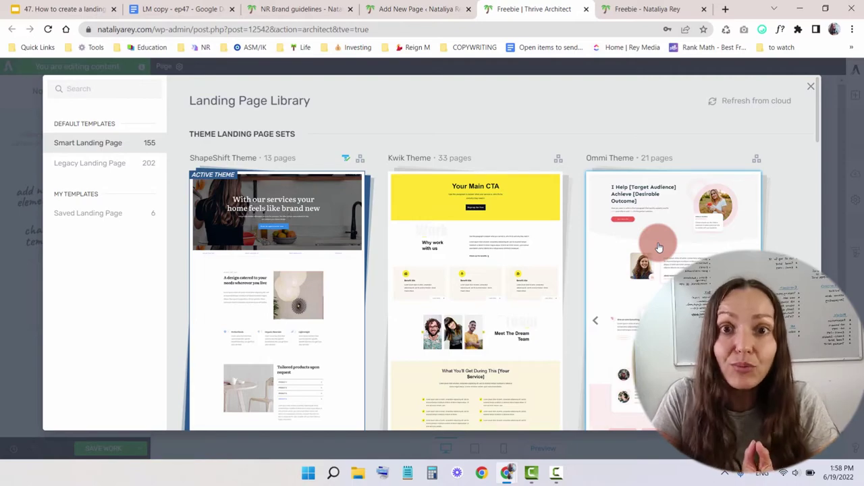
Step: Browse the smart landing page sets and apply the lead generation template from the Chic Smart set
scroll(507, 226, "down", 10)
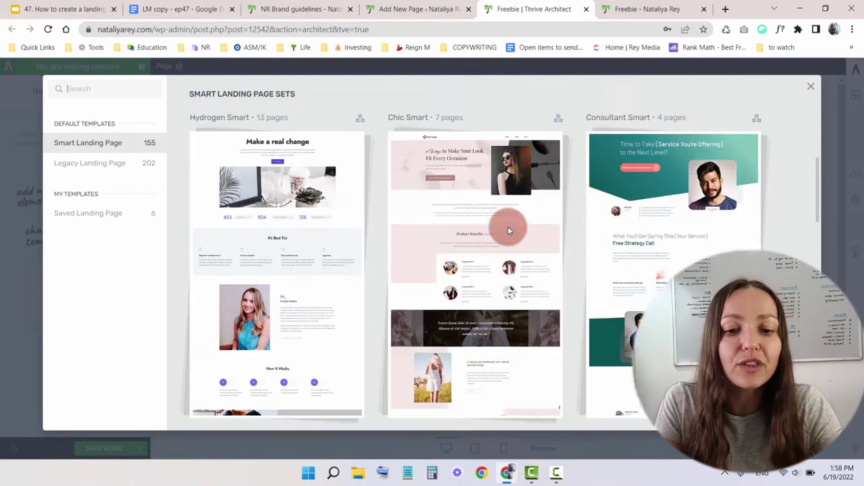
scroll(507, 228, "down", 3)
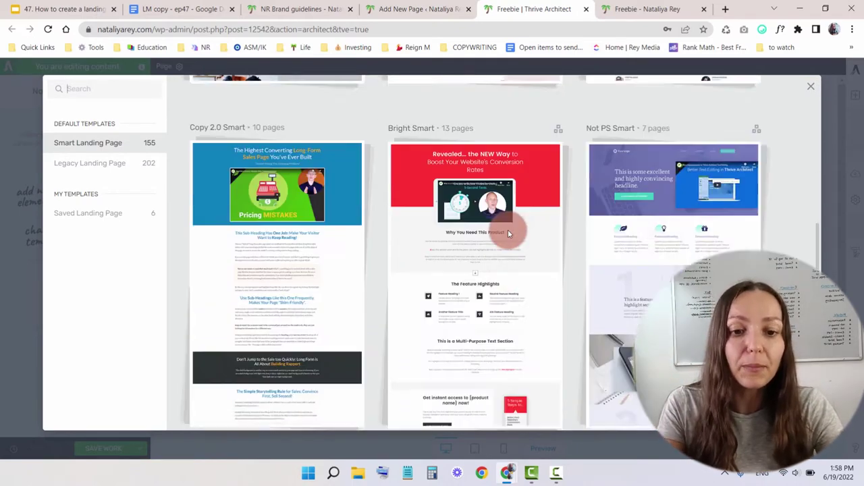
scroll(508, 228, "up", 7)
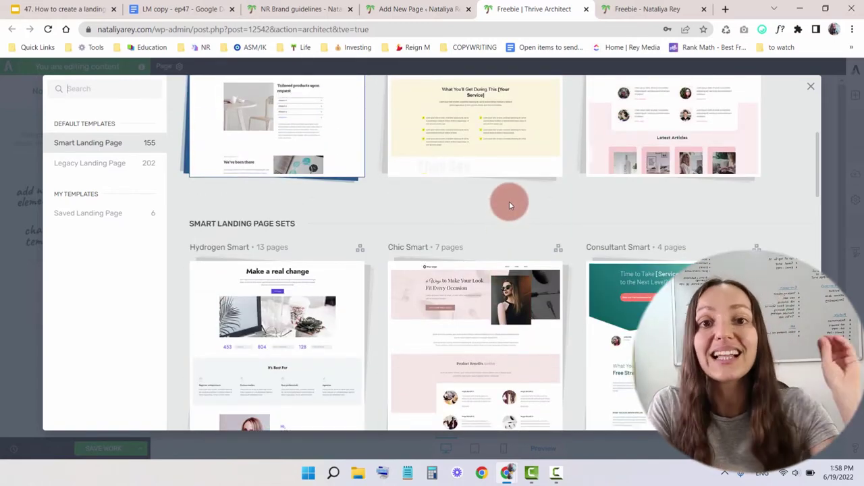
scroll(549, 264, "up", 3)
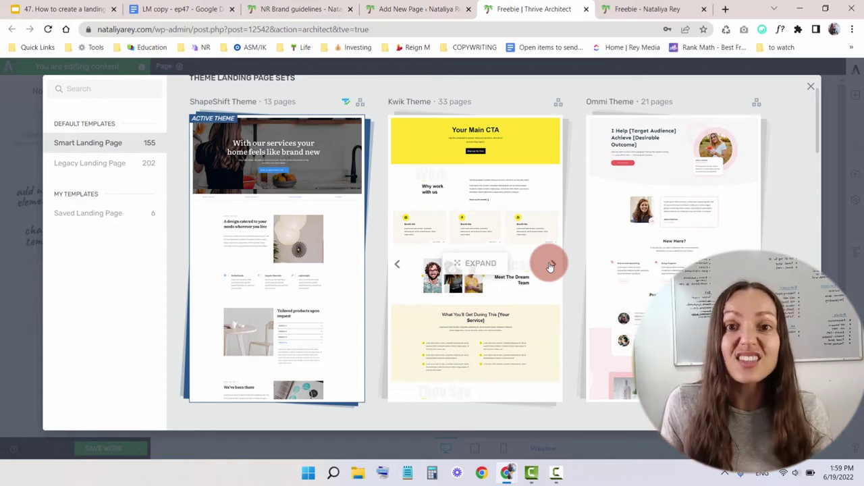
scroll(574, 166, "down", 5)
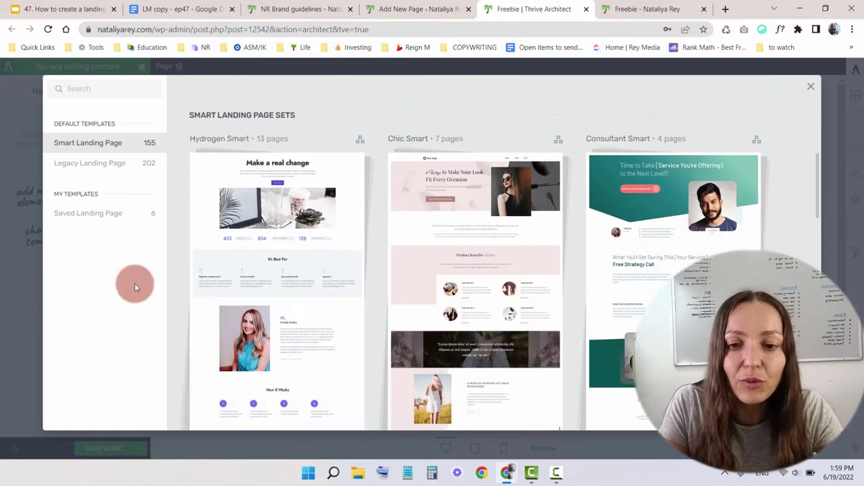
mouse_move(481, 204)
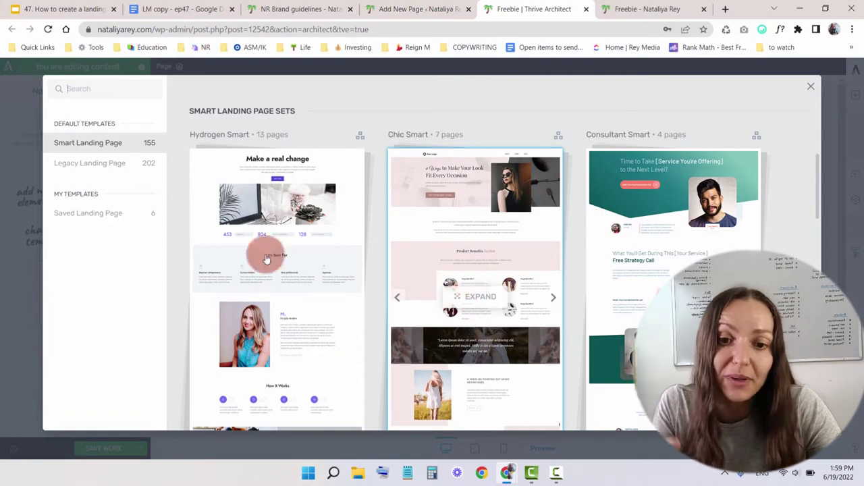
left_click(504, 247)
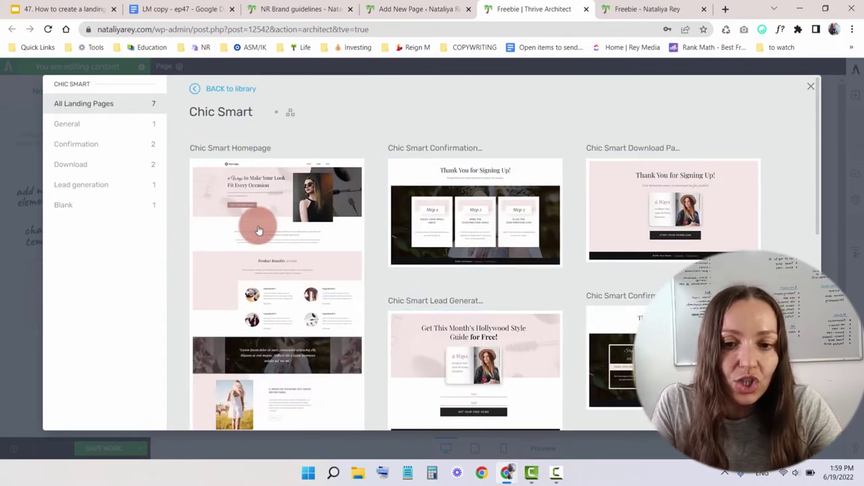
scroll(259, 230, "down", 2)
scroll(331, 330, "up", 1)
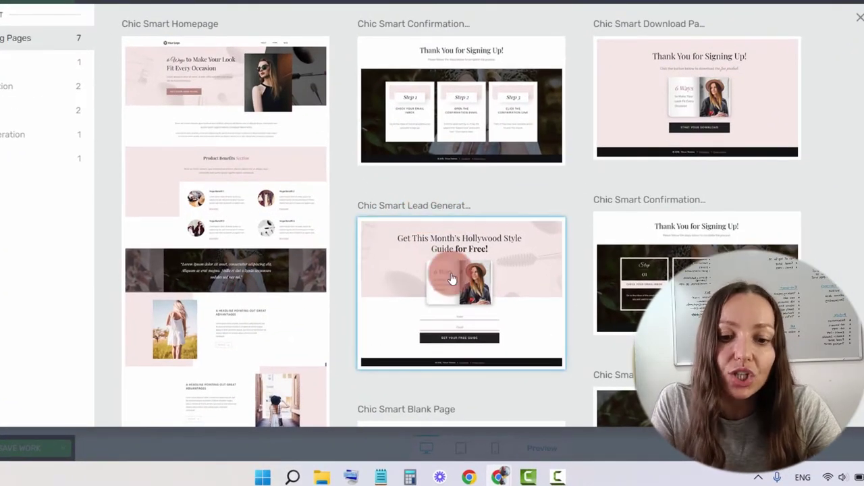
left_click(451, 279)
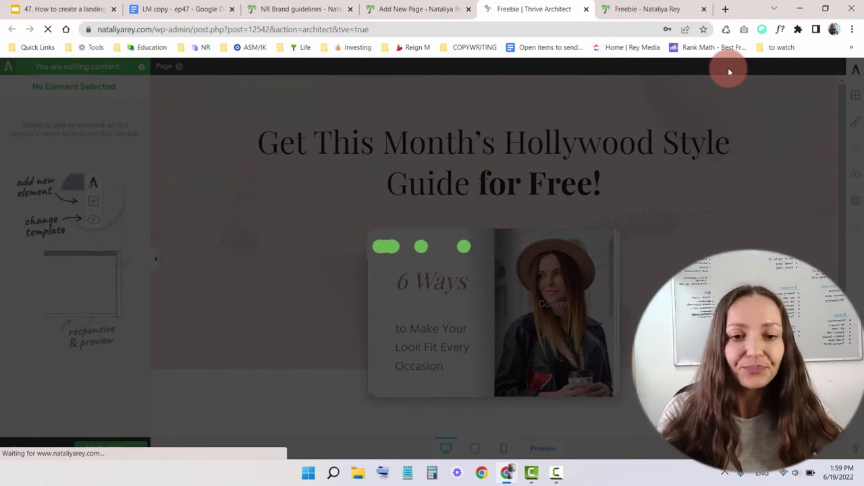
Step: Look over the applied template from headline to opt-in form and save the landing page
scroll(270, 255, "down", 2)
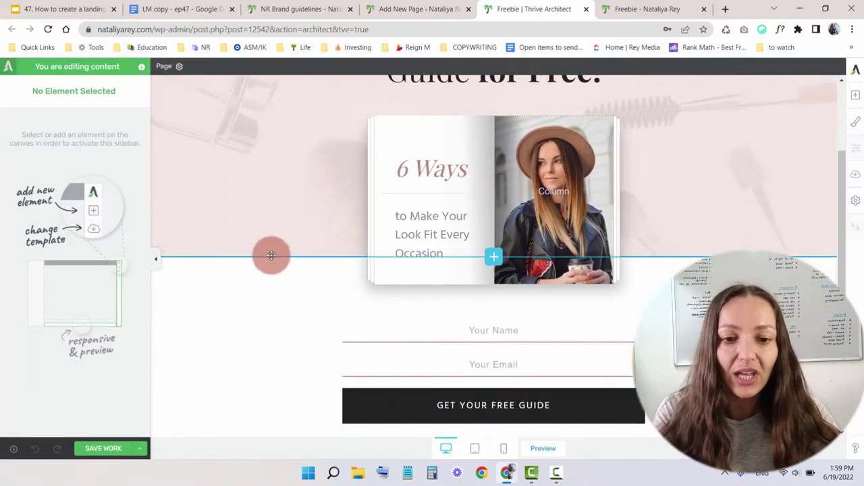
scroll(279, 330, "down", 3)
scroll(277, 333, "up", 5)
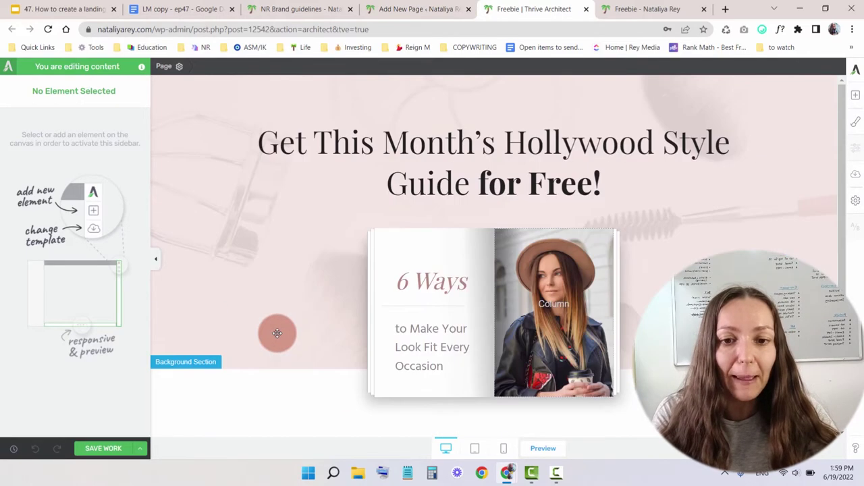
scroll(281, 239, "down", 3)
left_click(106, 449)
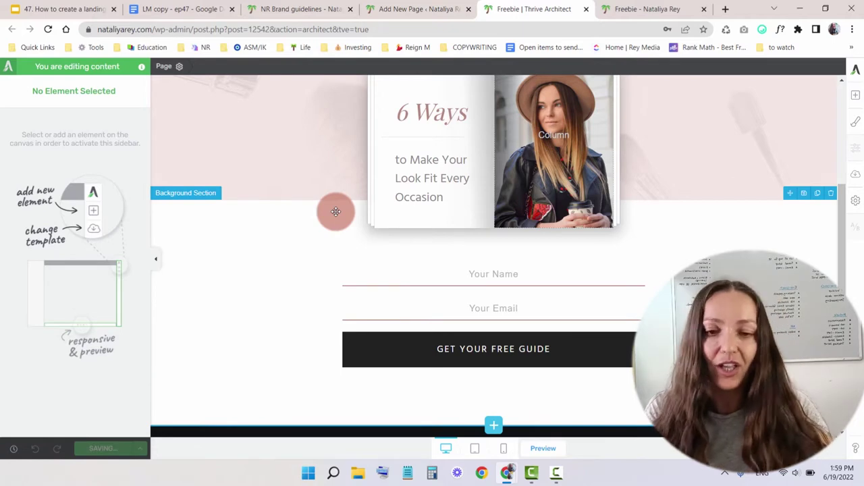
Step: Preview the saved landing page, close the old Freebie page tab and examine the layout from headline to footer
left_click(544, 445)
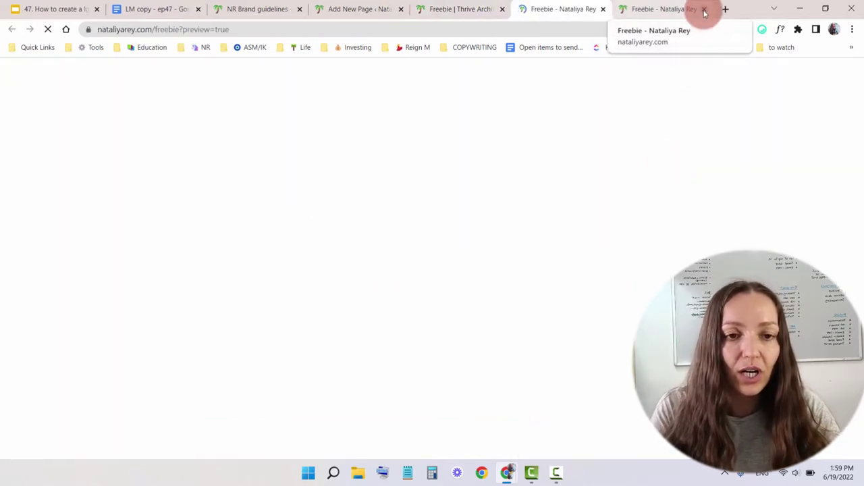
left_click(704, 10)
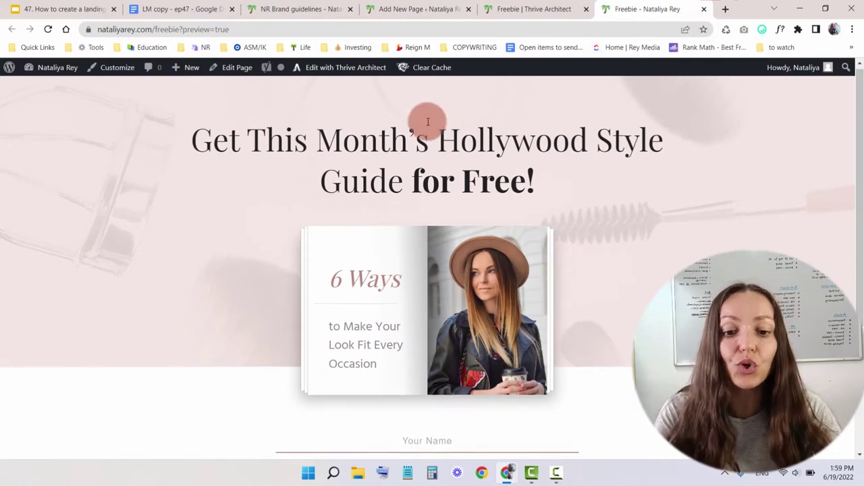
scroll(411, 135, "down", 3)
scroll(165, 288, "up", 3)
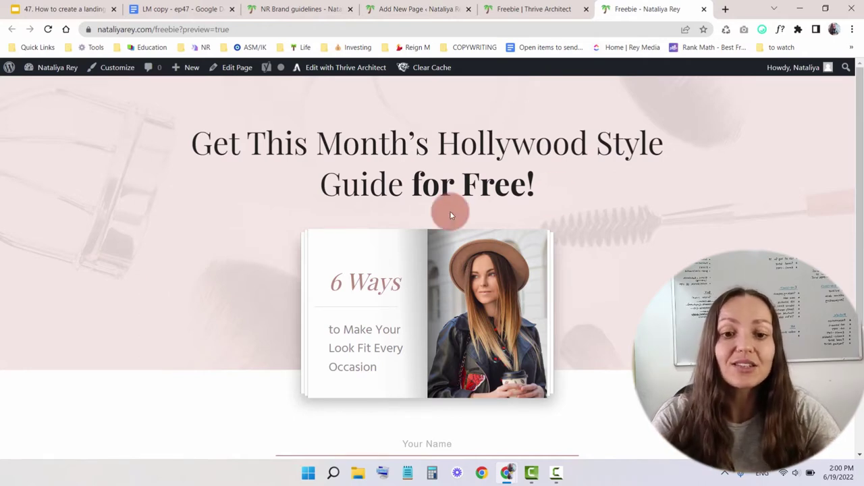
scroll(451, 214, "down", 3)
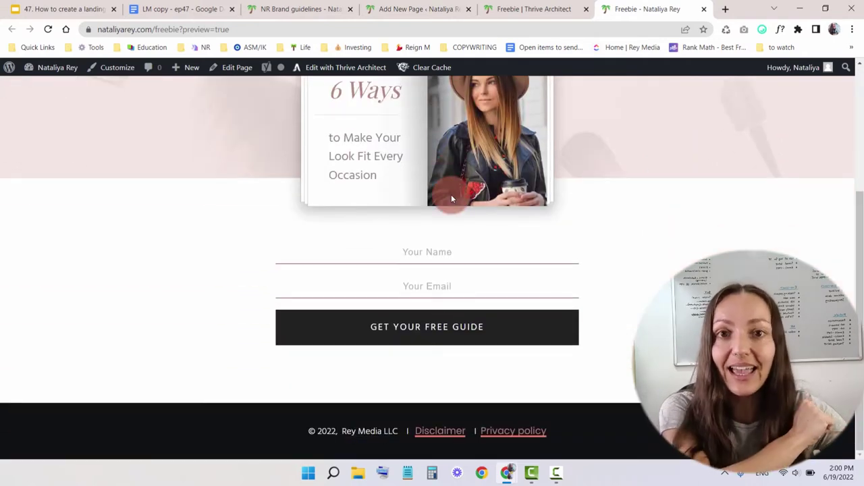
scroll(477, 205, "up", 3)
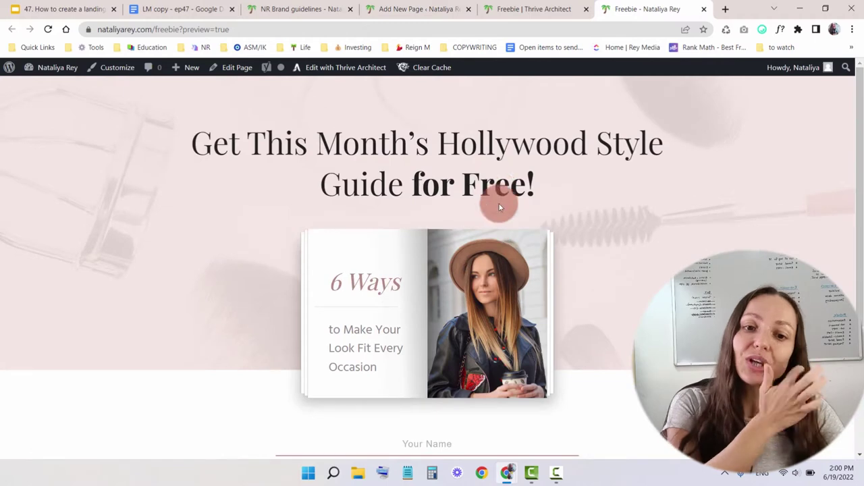
Step: Copy the headline "Discover The Exact List Of Tools That Grew My Online Business From Zero... To $10,000/Month" from the LM copy - ep47 Google Docs document
left_click(539, 6)
scroll(682, 223, "up", 3)
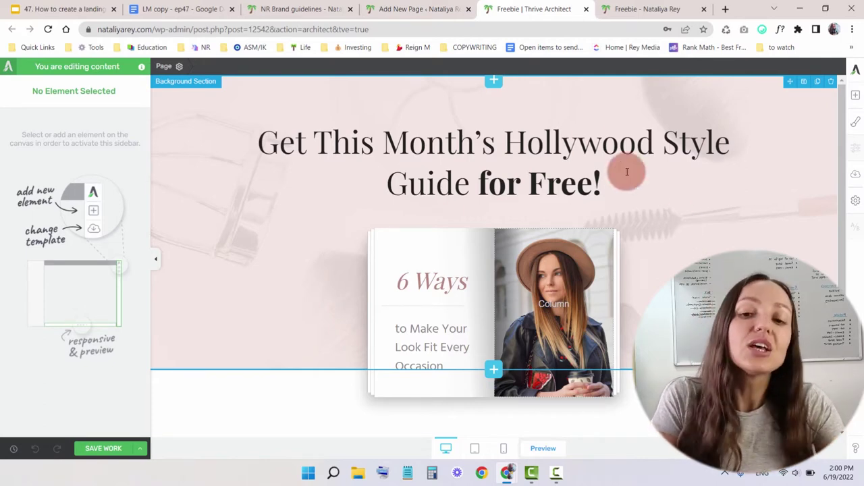
left_click(174, 4)
left_click(211, 208)
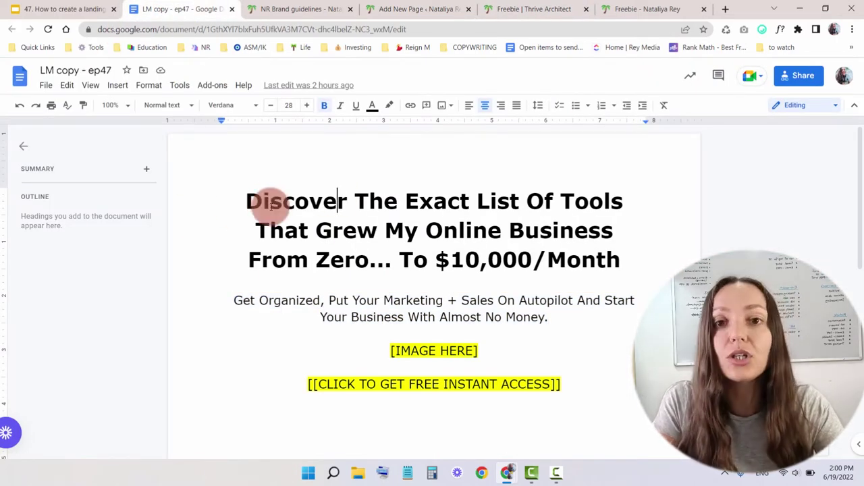
left_click_drag(248, 200, 592, 270)
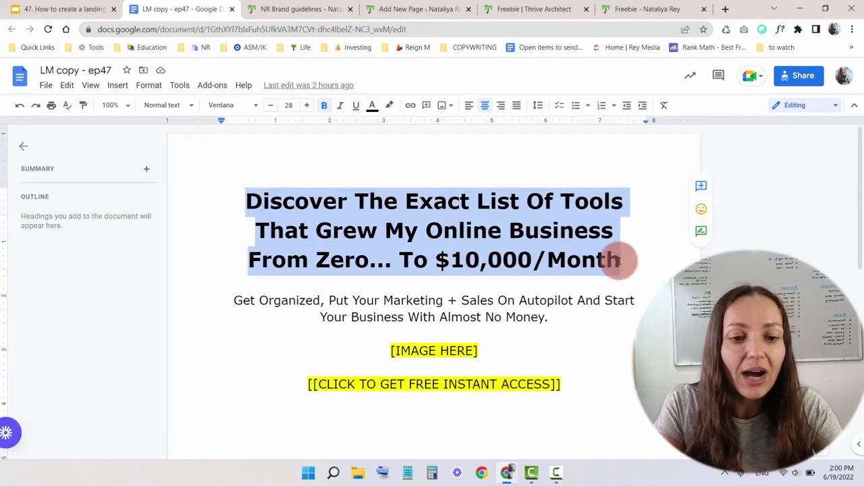
right_click(527, 225)
left_click(571, 156)
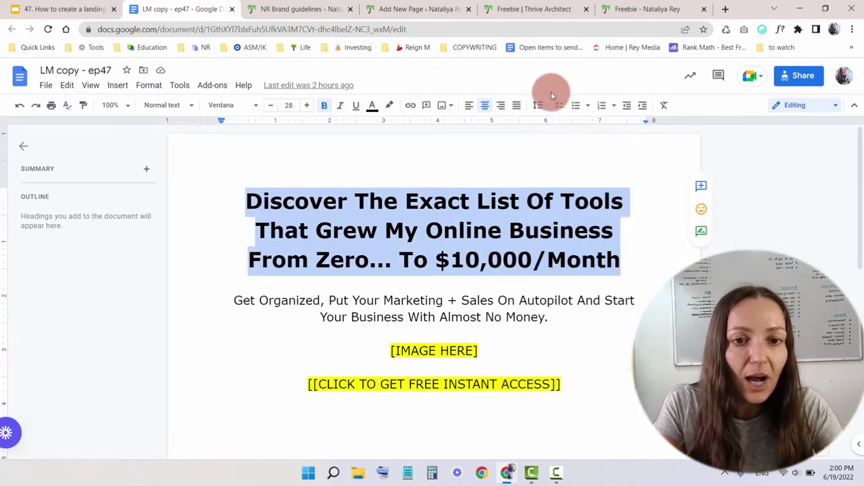
Step: Replace the template headline with the plain text "Discover The Exact List Of Tools That Grew My Online Business From Zero... To $10,000/Month" and save the page
left_click(533, 9)
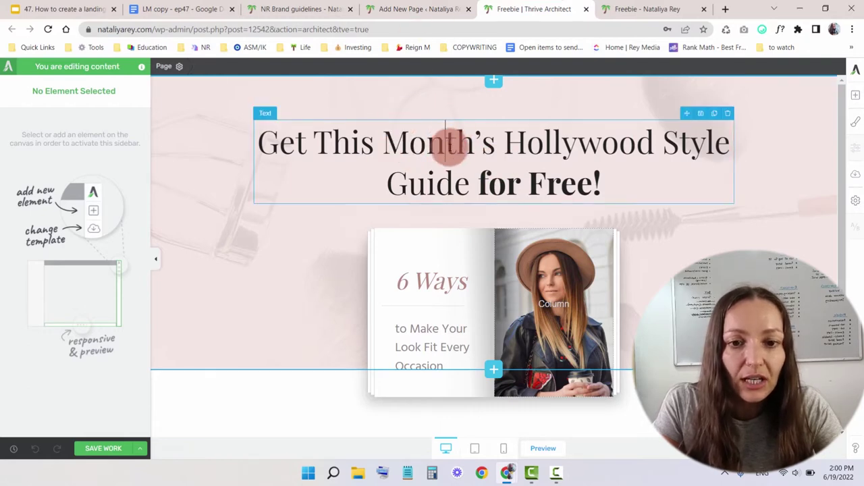
triple_click(458, 154)
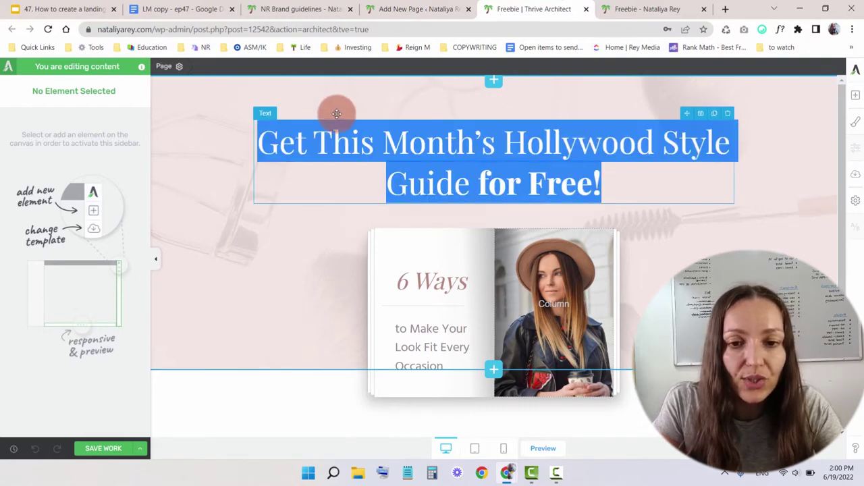
right_click(518, 149)
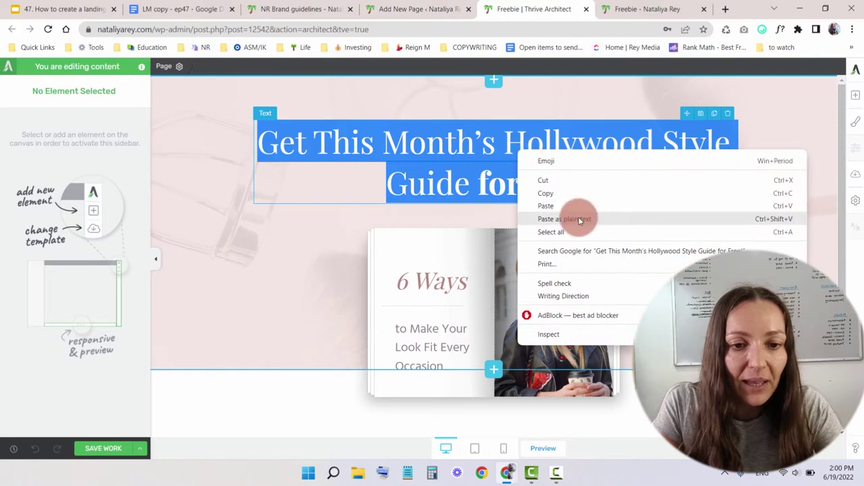
left_click(570, 167)
left_click(793, 245)
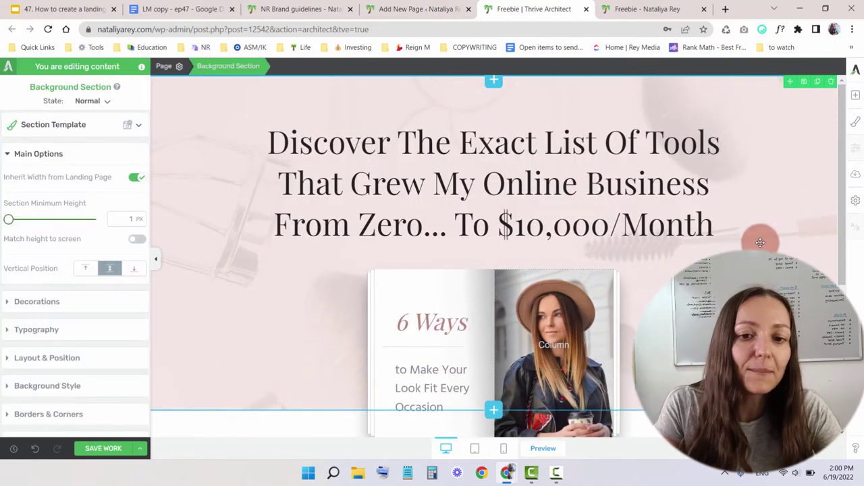
scroll(267, 198, "down", 2)
scroll(268, 198, "up", 2)
left_click(101, 449)
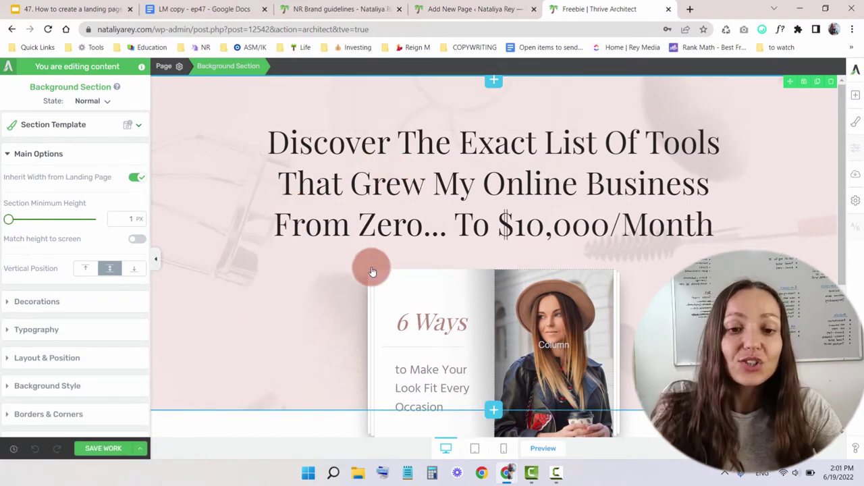
Step: Size the headline at 38 px and add below it "Get Organized, Put Your Marketing + Sales On Autopilot And Start Your Business With Almost No Money."
left_click(368, 176)
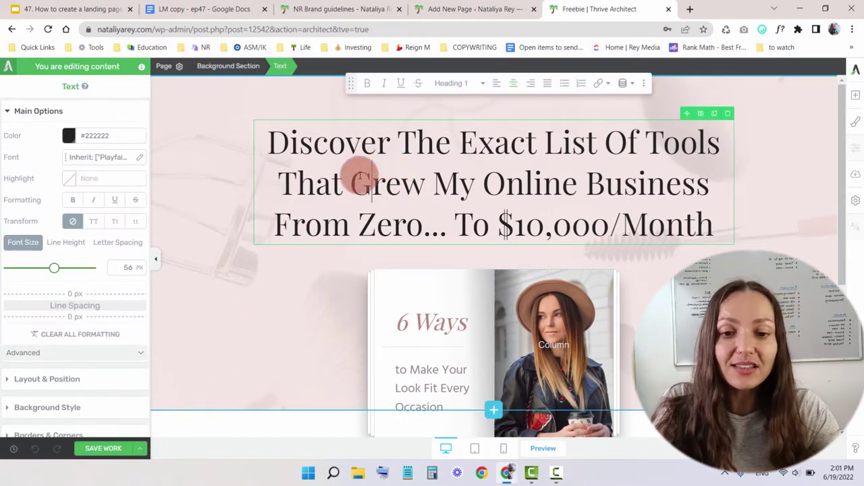
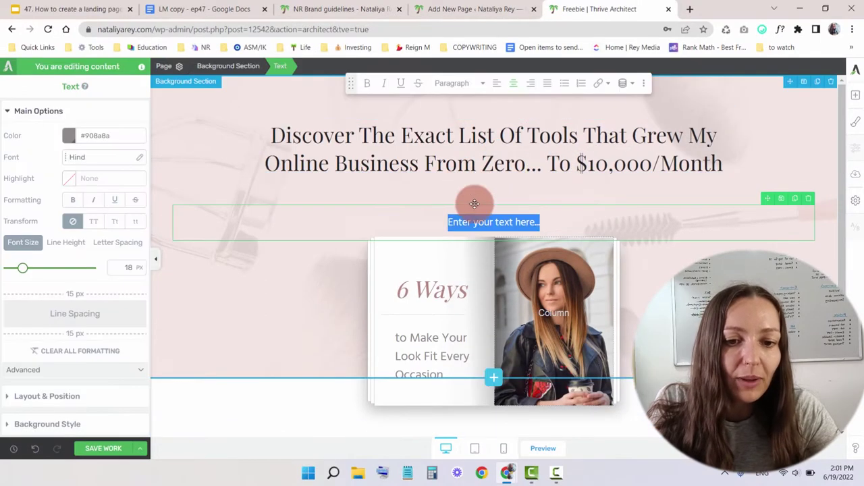
right_click(472, 224)
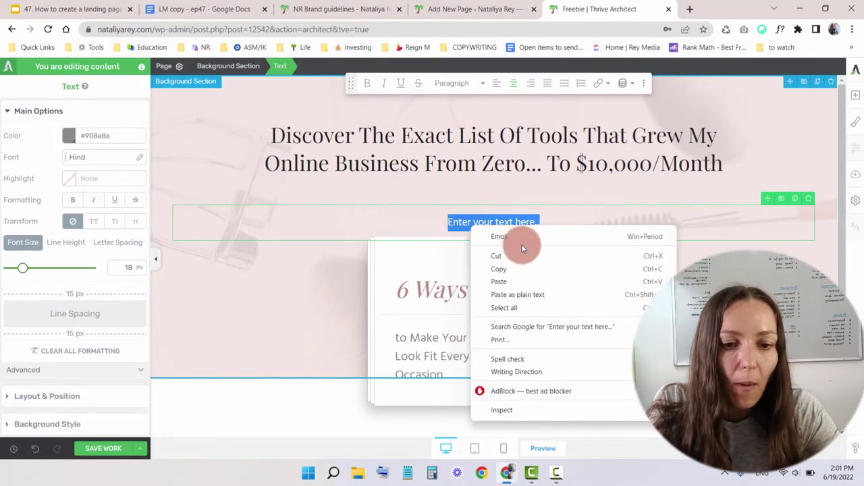
left_click(524, 294)
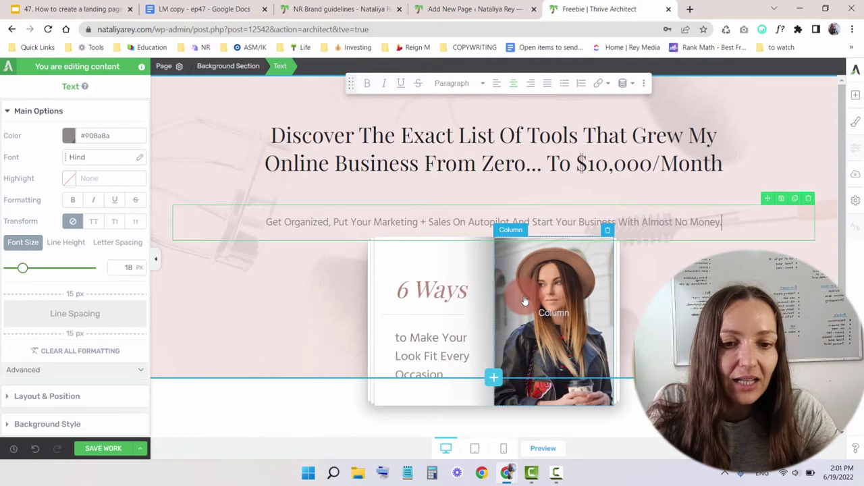
left_click(243, 312)
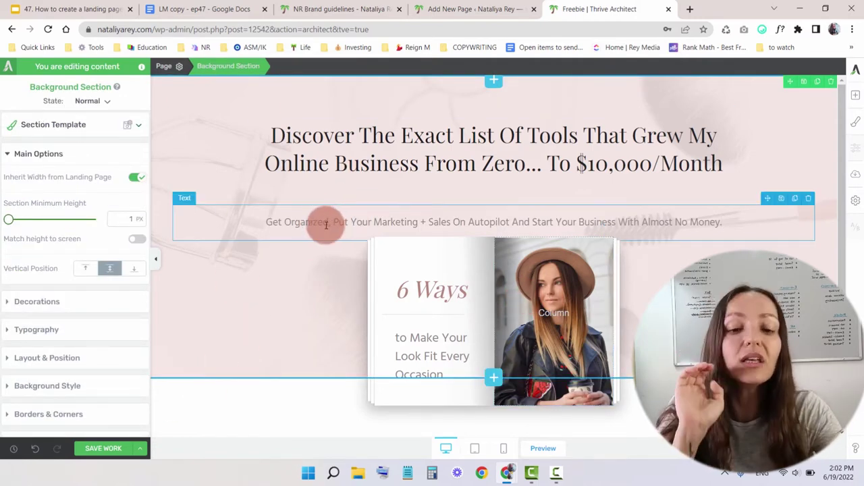
Step: Set the headline's bottom margin to 15 px to tighten the gap above the subheadline
left_click(334, 151)
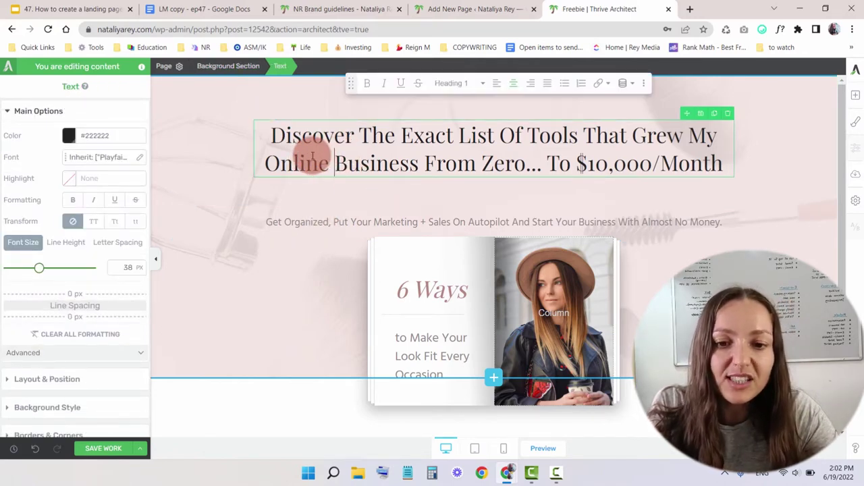
scroll(81, 283, "down", 2)
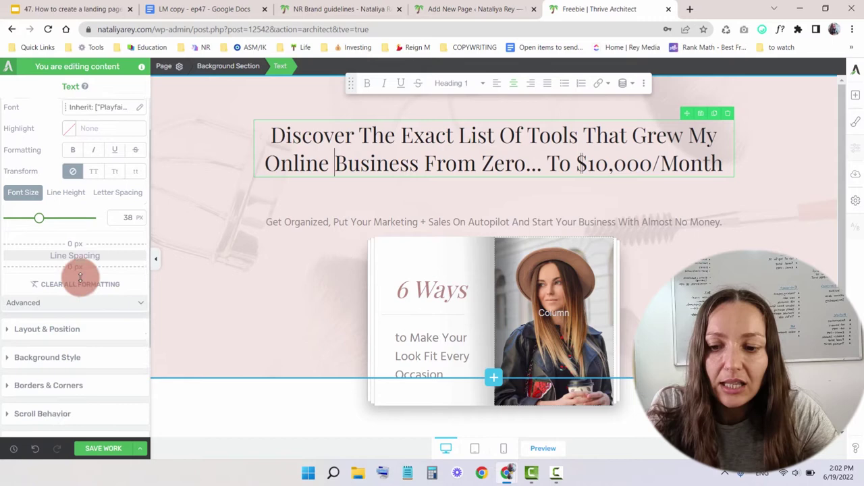
left_click(61, 320)
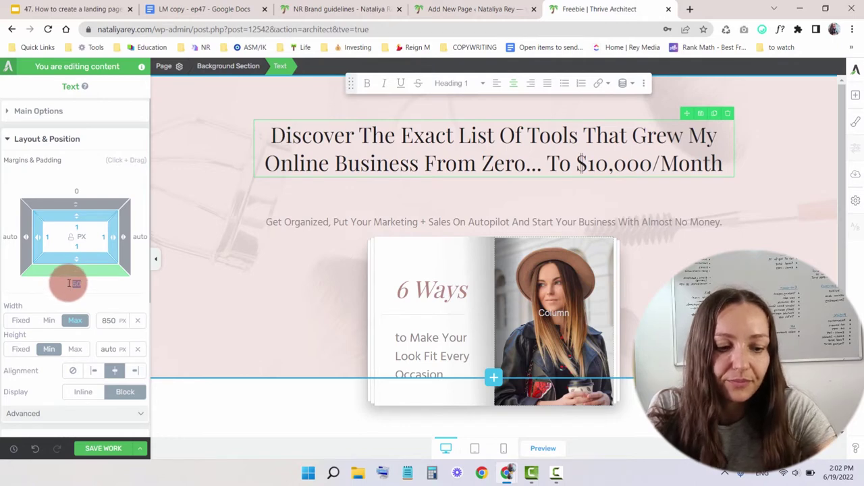
type("15")
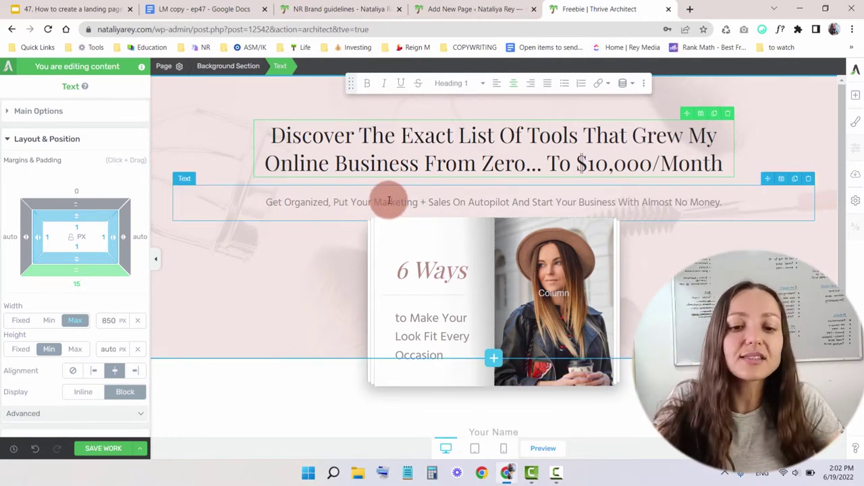
left_click(308, 256)
Step: Set the subheadline's text color to the saved dark color #2b2b2b and its font size to 25 px
left_click(357, 211)
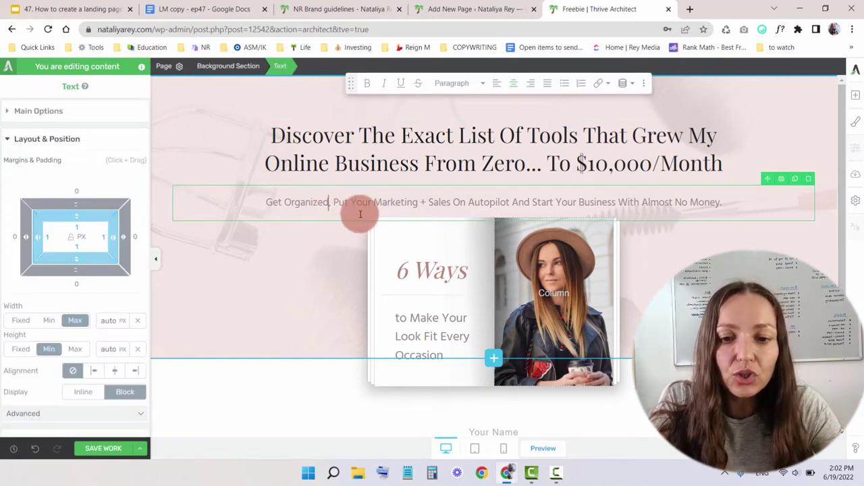
left_click(42, 110)
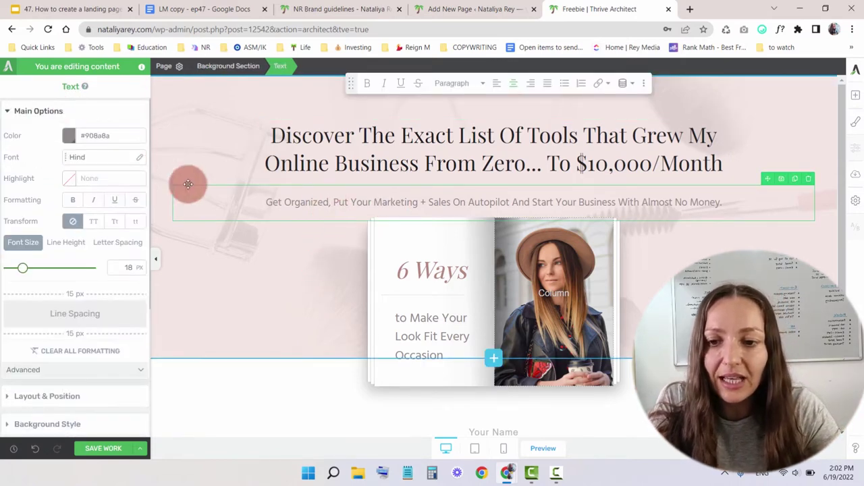
left_click(69, 135)
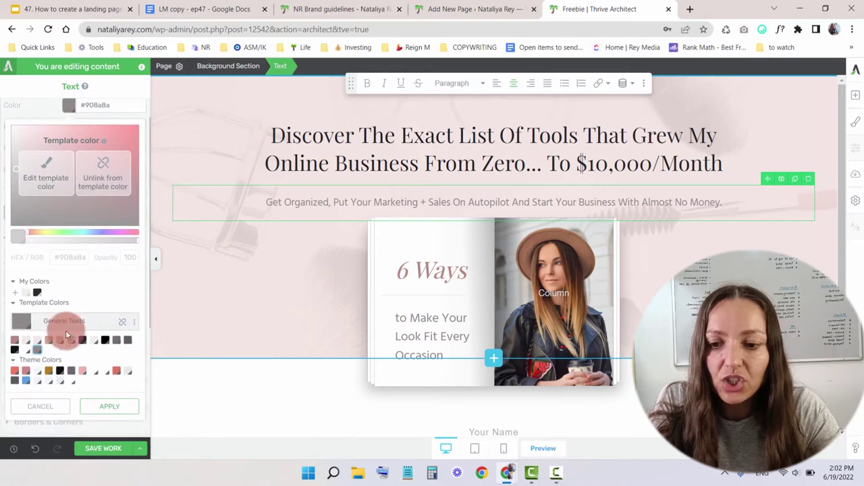
left_click(38, 292)
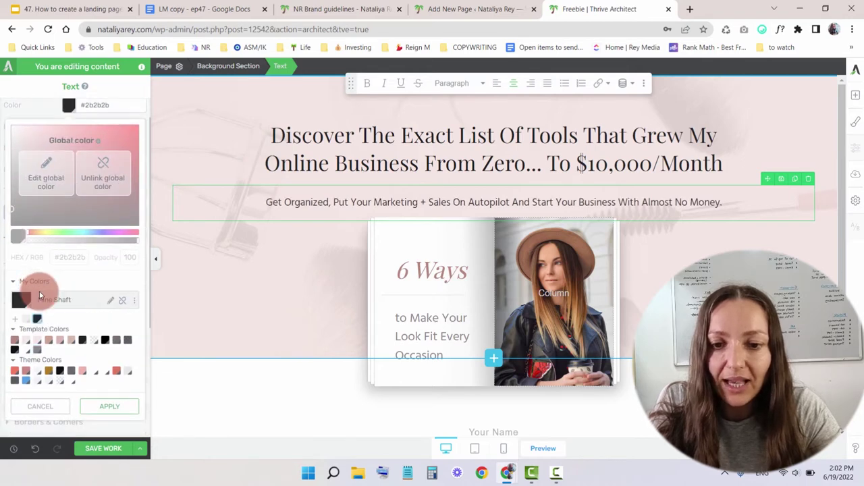
left_click(101, 407)
left_click(330, 202)
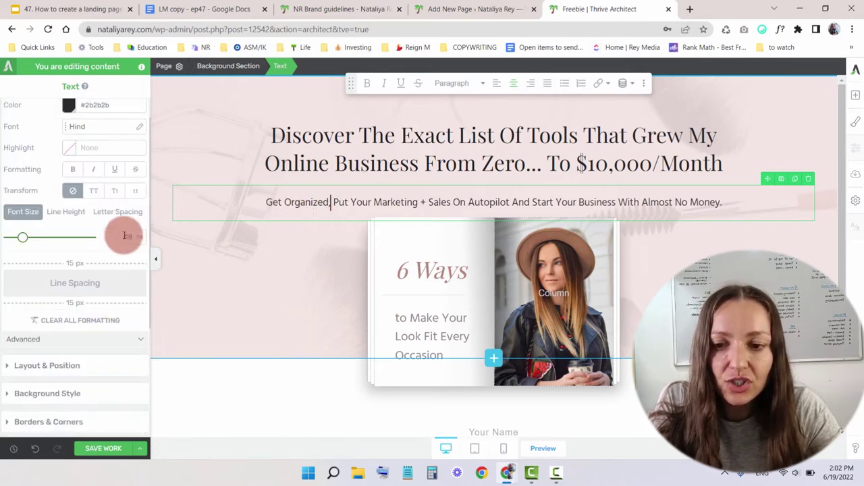
left_click(22, 242)
left_click_drag(22, 242, 29, 243)
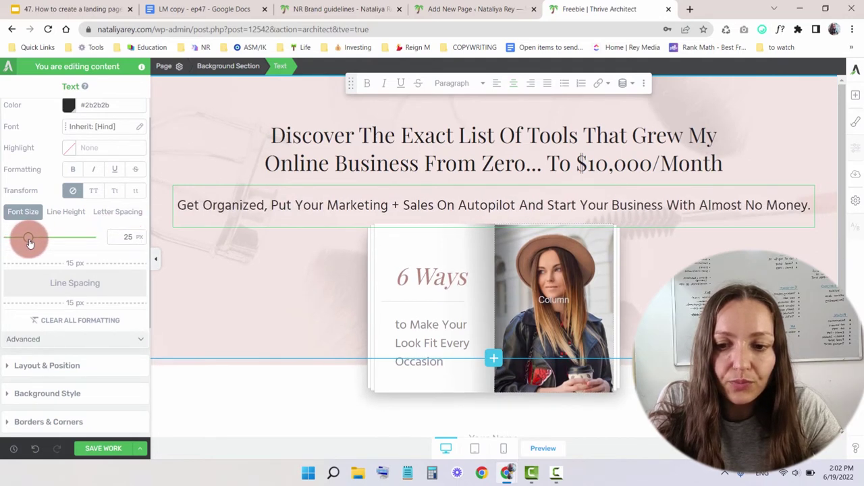
left_click(242, 278)
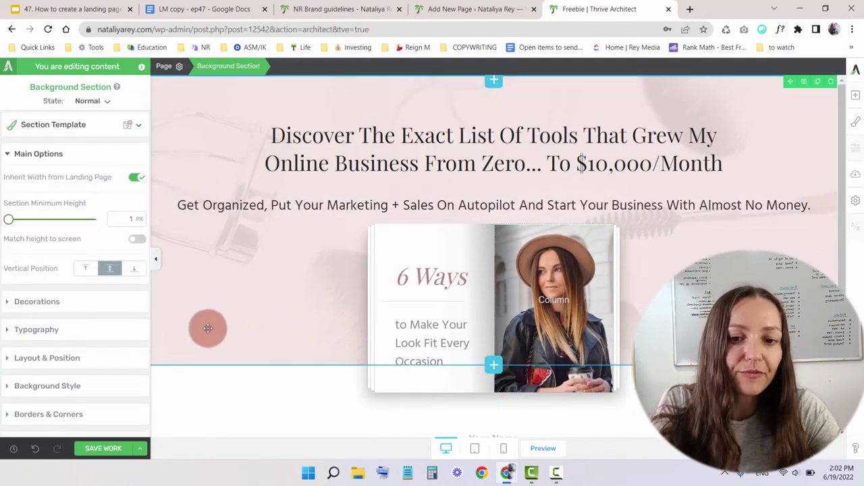
Step: Set the subheadline's line spacing below the text to 35 px and save the page
left_click(250, 203)
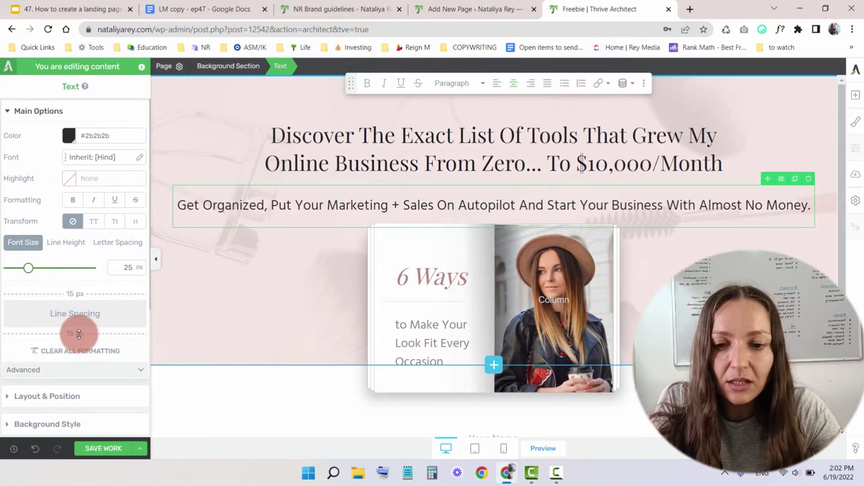
left_click_drag(78, 333, 79, 351)
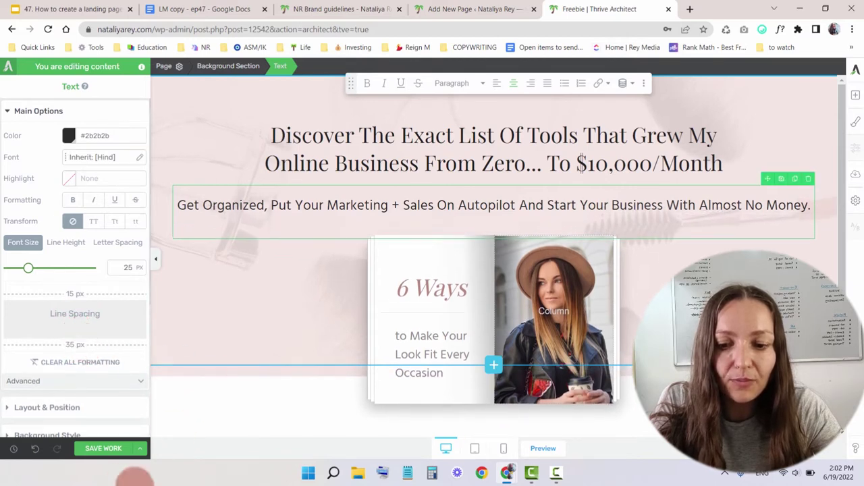
left_click(92, 448)
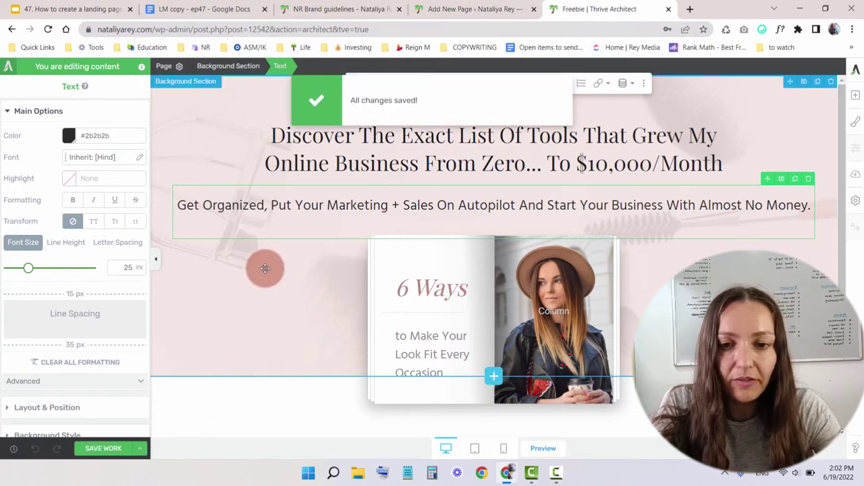
Step: Preview the saved landing page and check the new headline and subheadline above the opt-in form
left_click(542, 449)
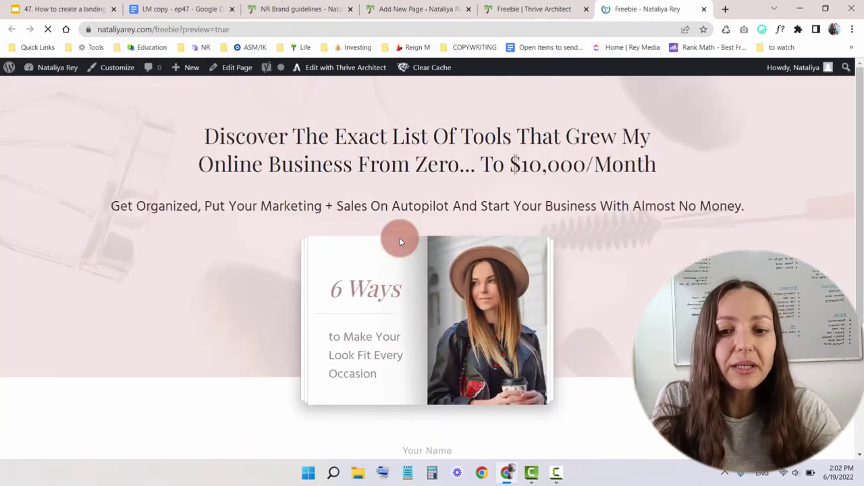
scroll(347, 210, "down", 3)
scroll(320, 247, "up", 3)
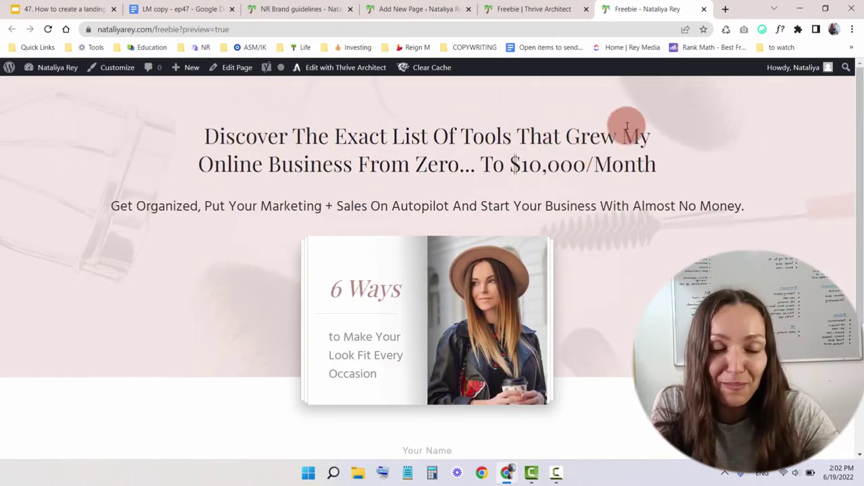
Step: Return to the Thrive Architect editor and delete the whole outer content box holding the "6 Ways" book mockup
left_click(545, 5)
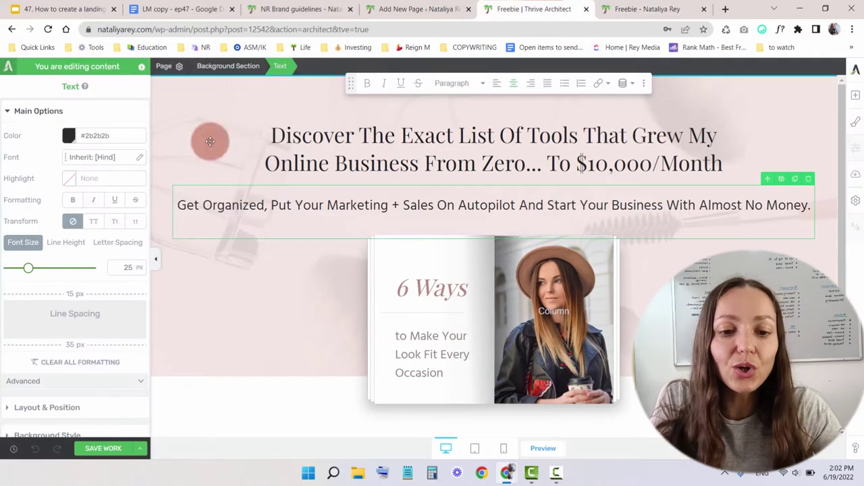
left_click(284, 351)
left_click(588, 295)
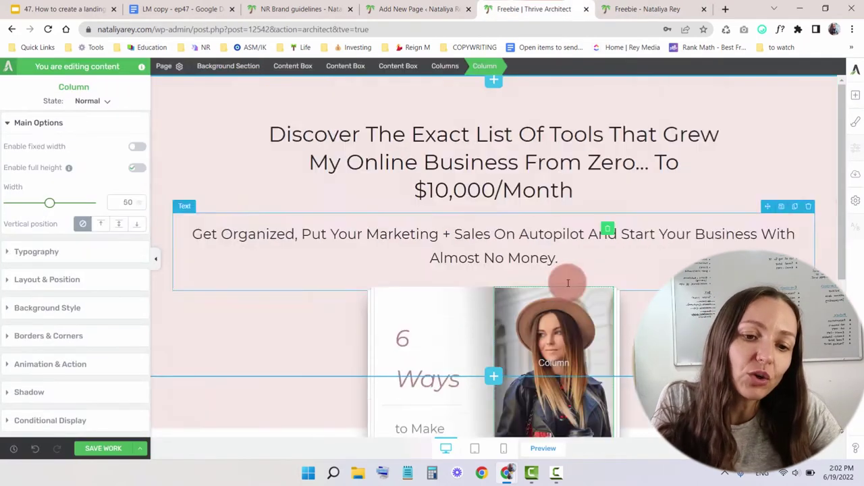
left_click(541, 330)
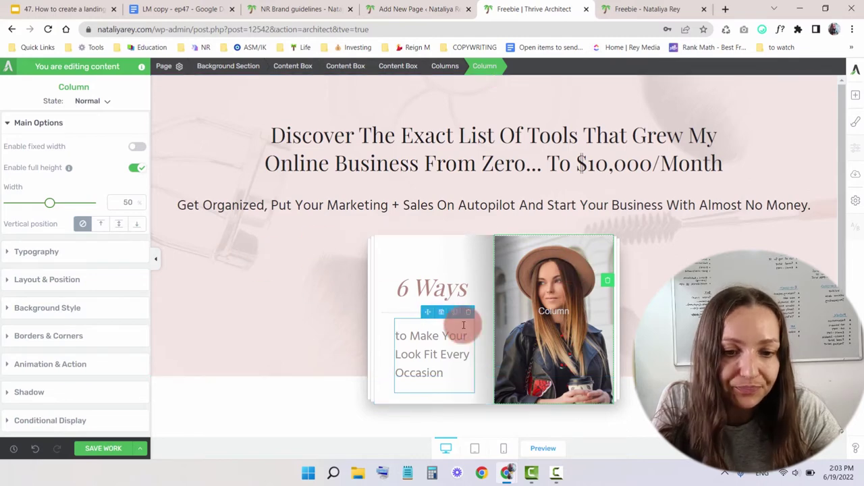
left_click(98, 230)
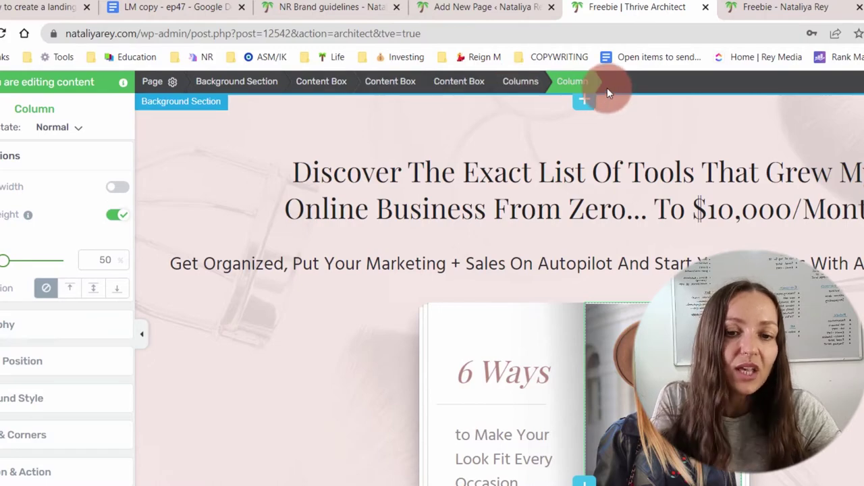
left_click(333, 82)
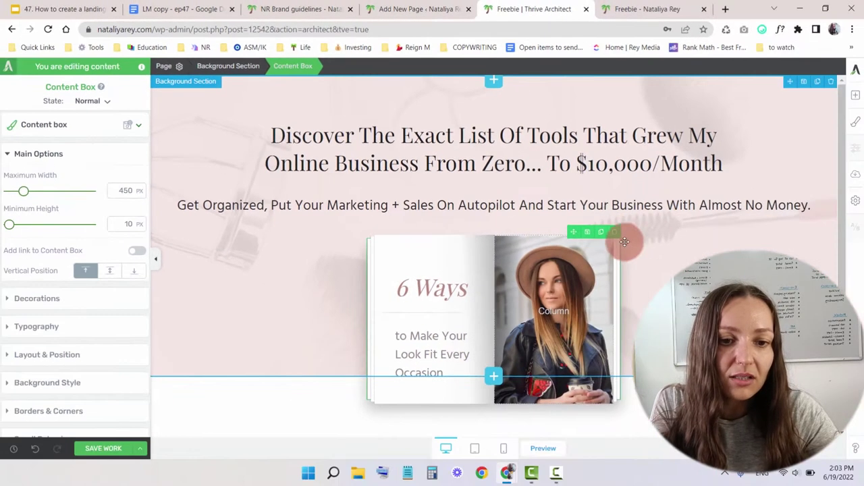
left_click(614, 233)
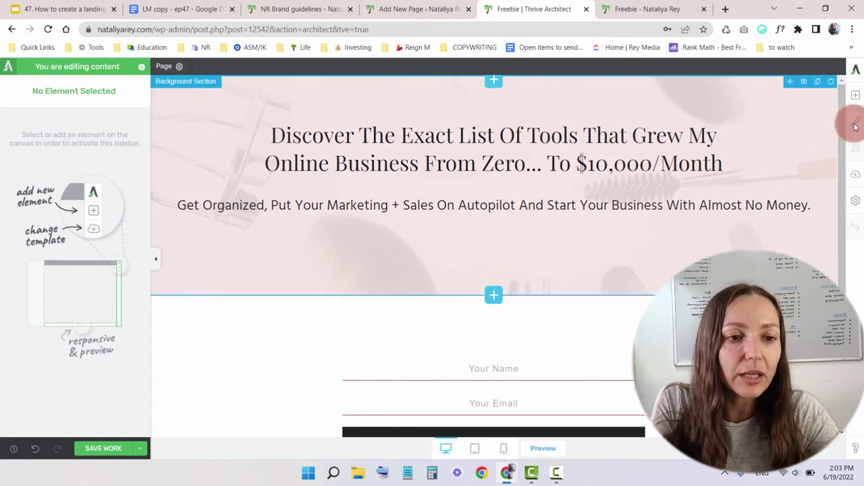
Step: Add an image element below the subheadline and upload the Blackbook-LM file from the Desktop into it
left_click(855, 95)
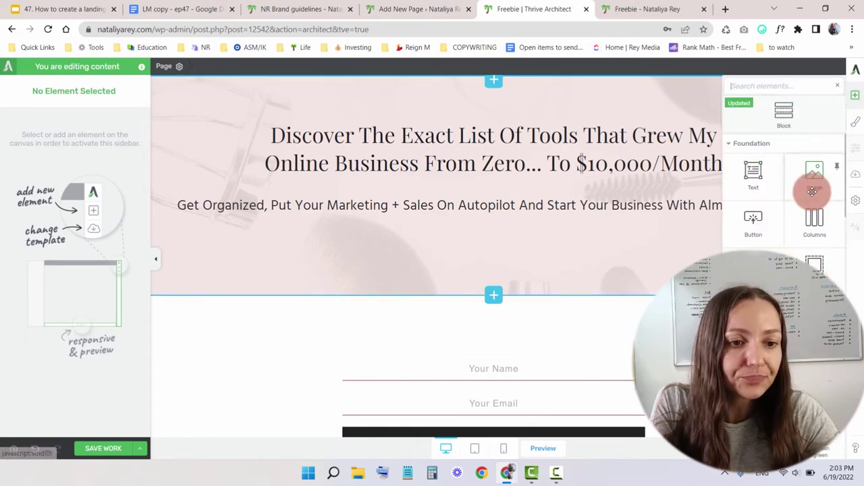
left_click_drag(815, 174, 507, 230)
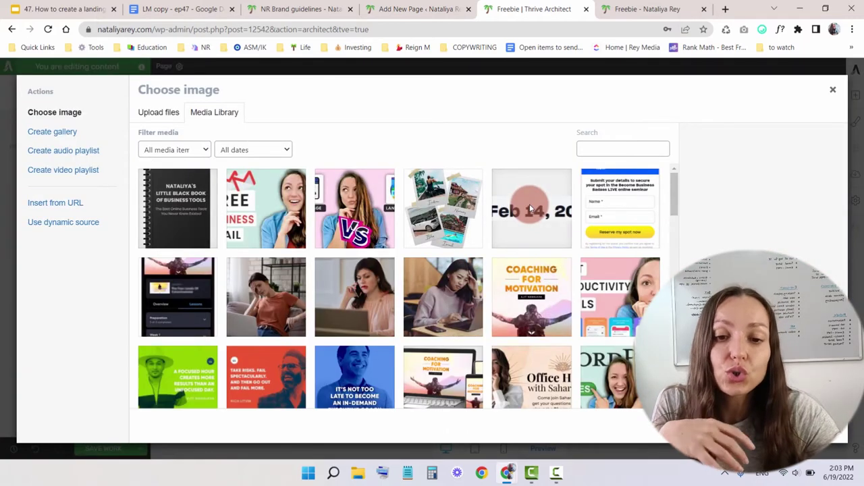
left_click(158, 110)
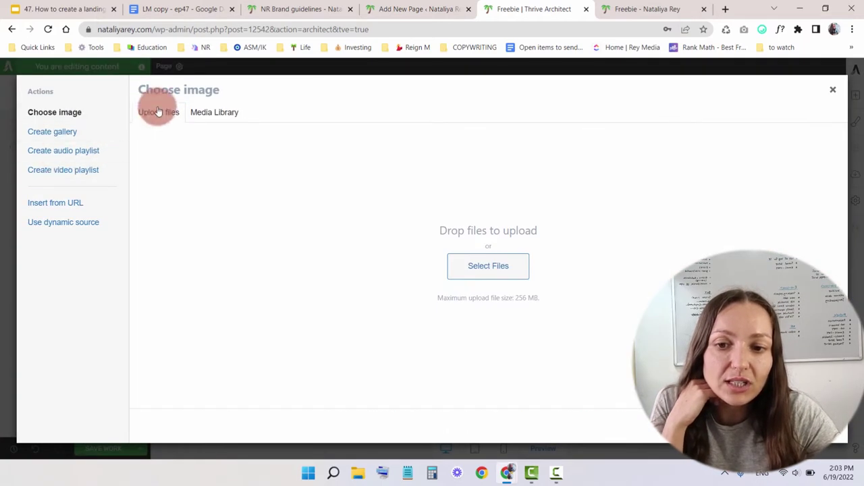
left_click(490, 266)
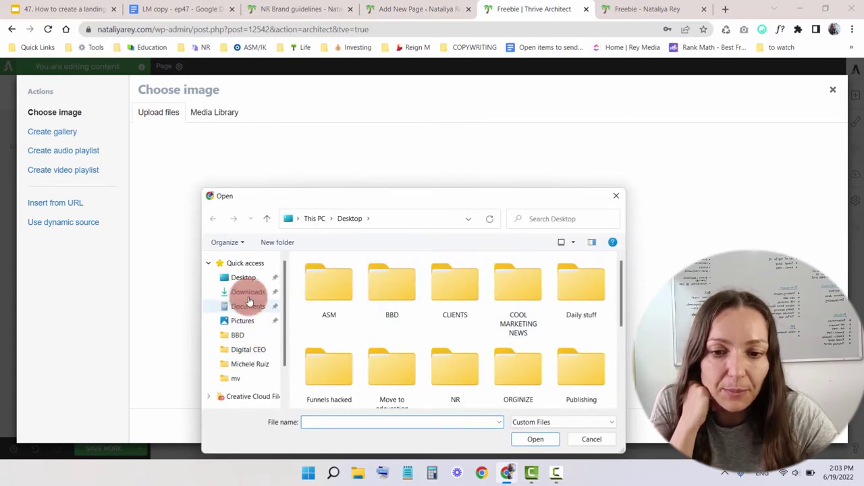
left_click(243, 278)
scroll(426, 310, "down", 5)
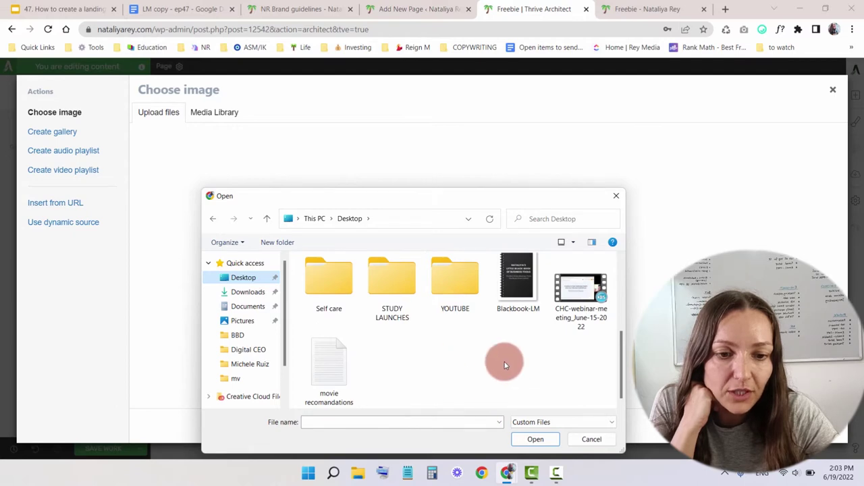
left_click(518, 287)
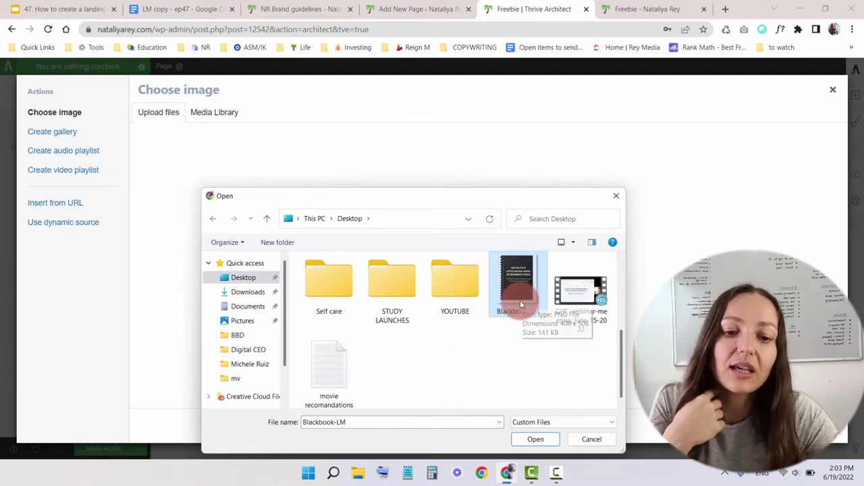
left_click(536, 444)
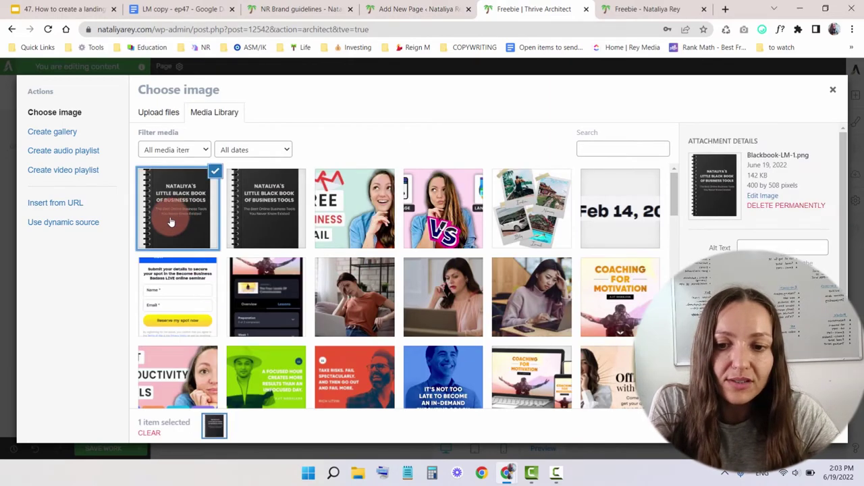
key("Return")
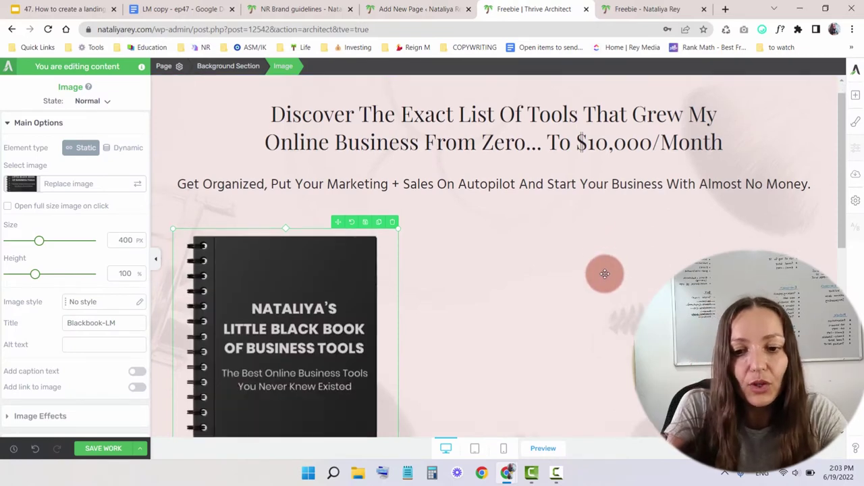
Step: Center the book image in the section and shrink it proportionally to about two thirds of its size
scroll(574, 287, "down", 2)
scroll(405, 297, "up", 2)
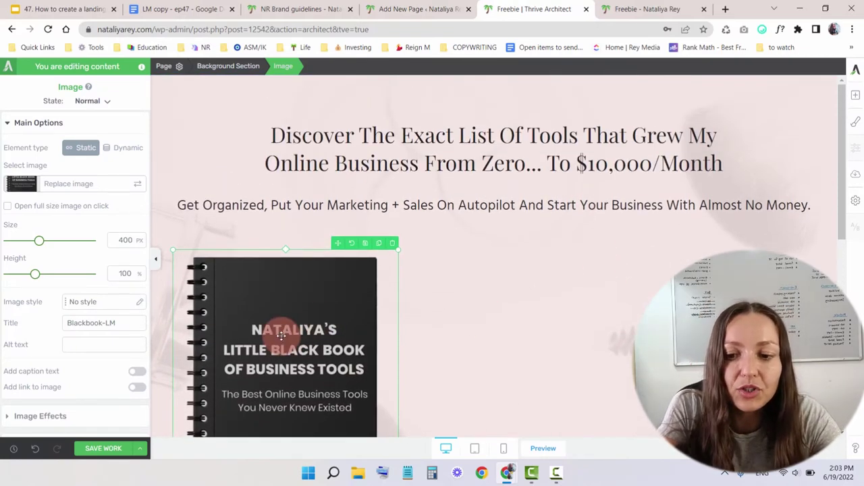
scroll(281, 335, "down", 2)
scroll(27, 294, "down", 2)
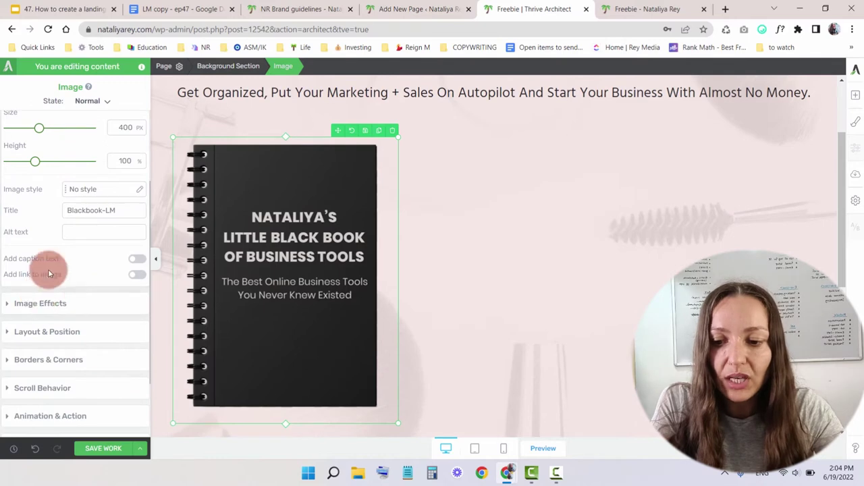
left_click(66, 331)
left_click(115, 349)
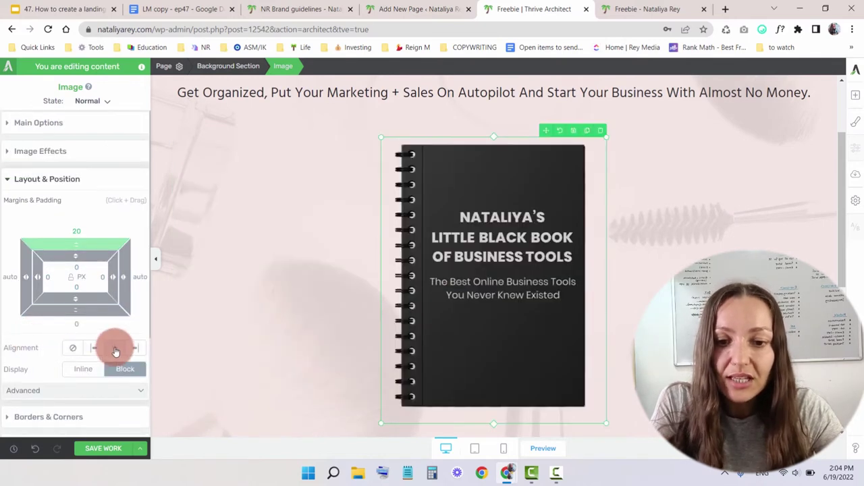
left_click_drag(382, 138, 448, 177)
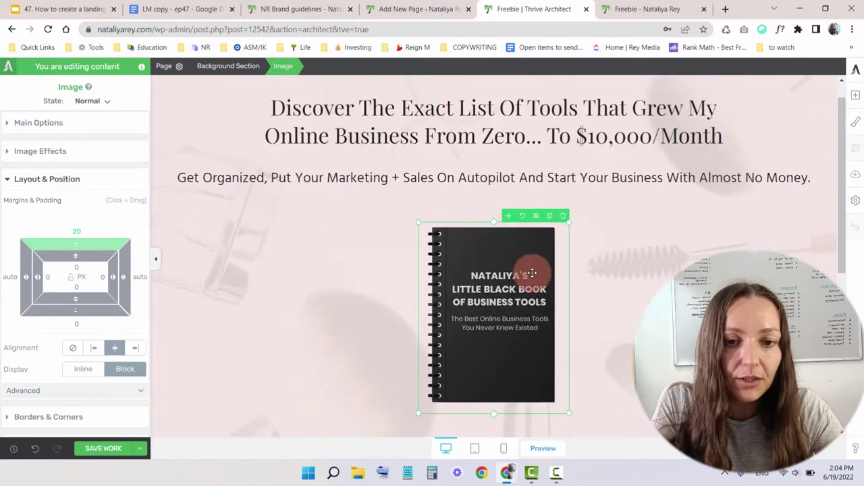
Step: Set the book image's top margin to 0 px
left_click(475, 303)
left_click(91, 235)
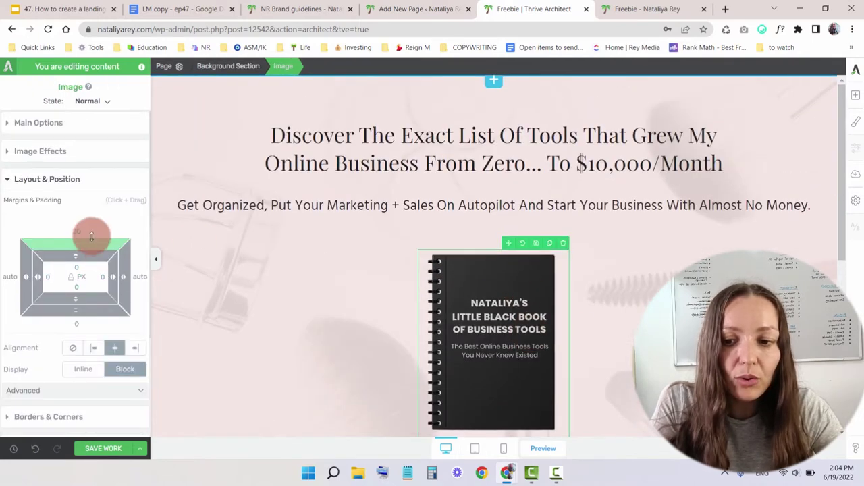
type("0")
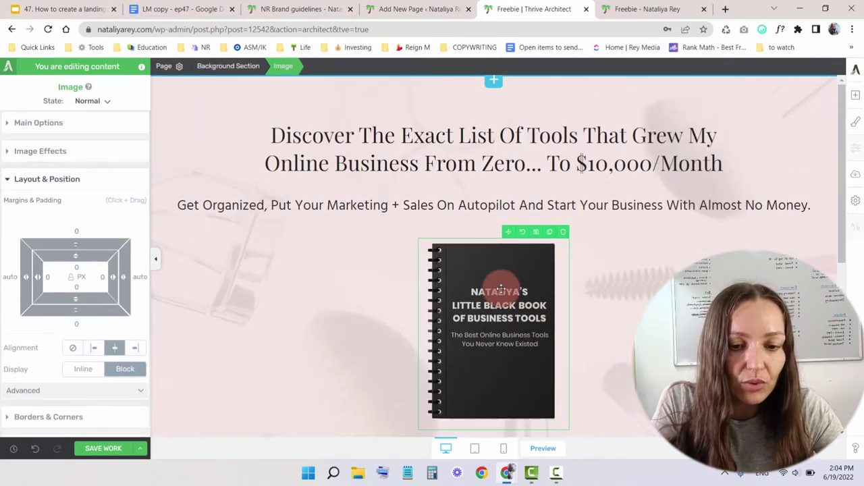
Step: Check the original mockup's overlap in the page preview and set the headline background section's bottom padding to 0 px
scroll(501, 289, "down", 2)
left_click(621, 331)
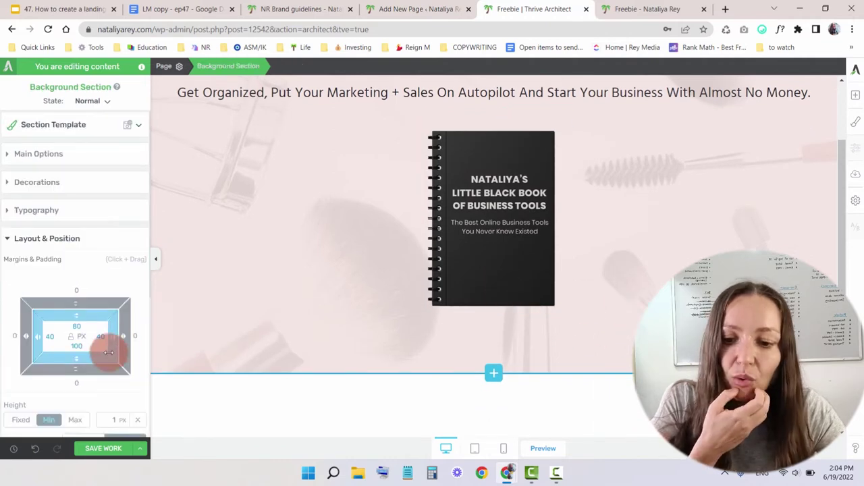
left_click(632, 7)
scroll(553, 216, "down", 1)
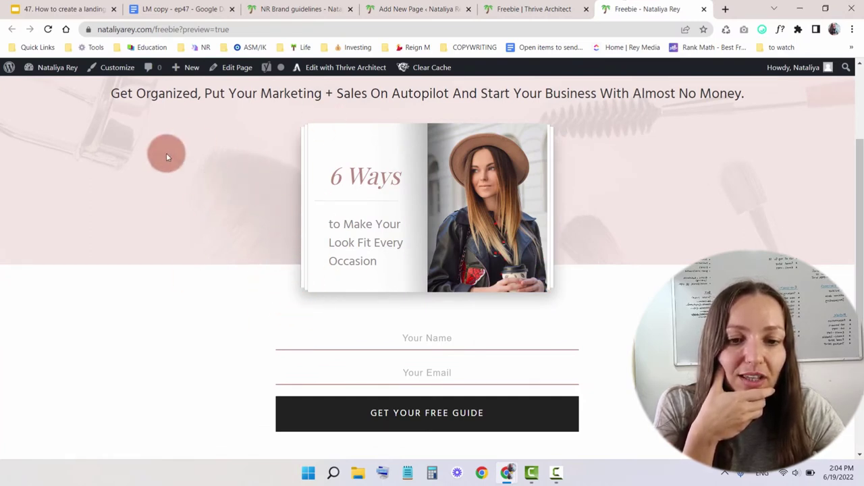
left_click(533, 9)
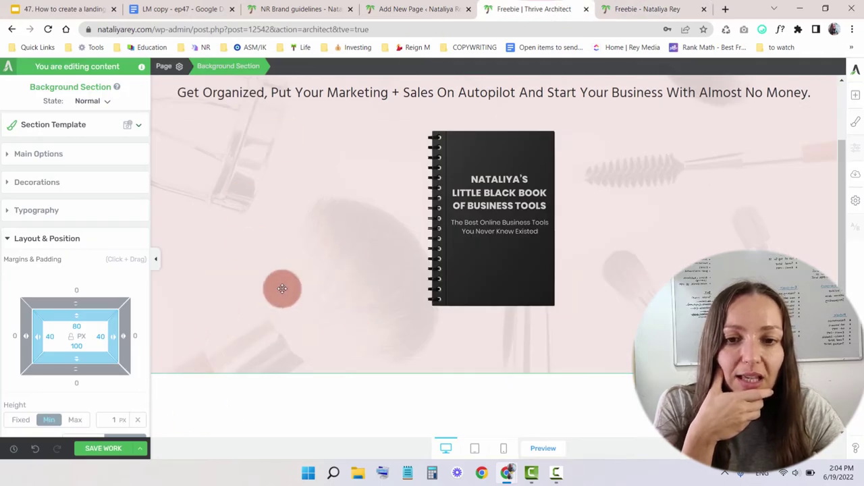
scroll(338, 203, "up", 2)
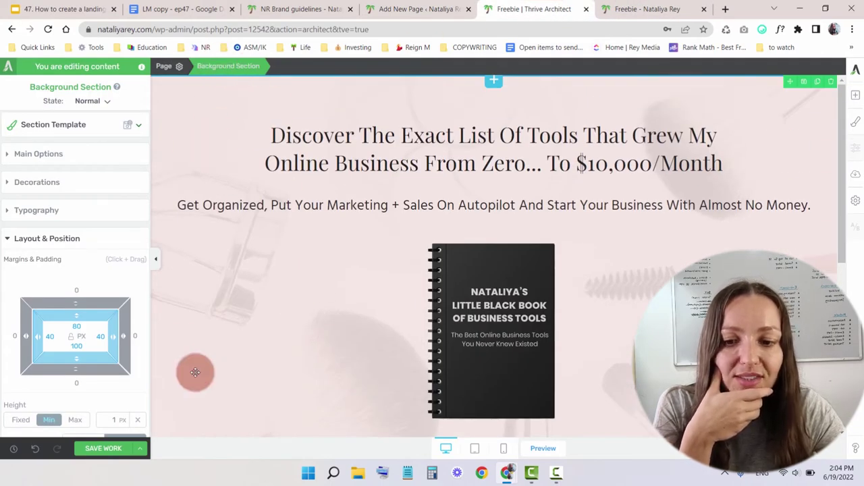
type("0")
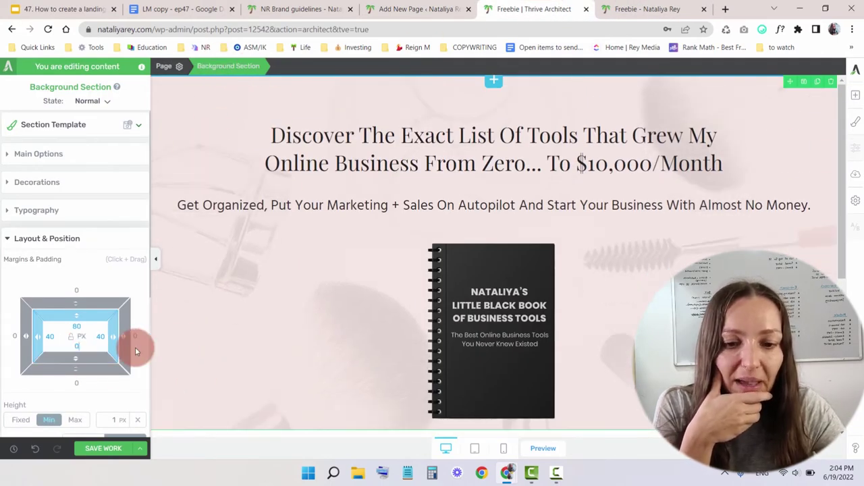
Step: Give the book image a bottom margin of -111 px so it overlaps the form section below
scroll(480, 222, "down", 3)
left_click(480, 222)
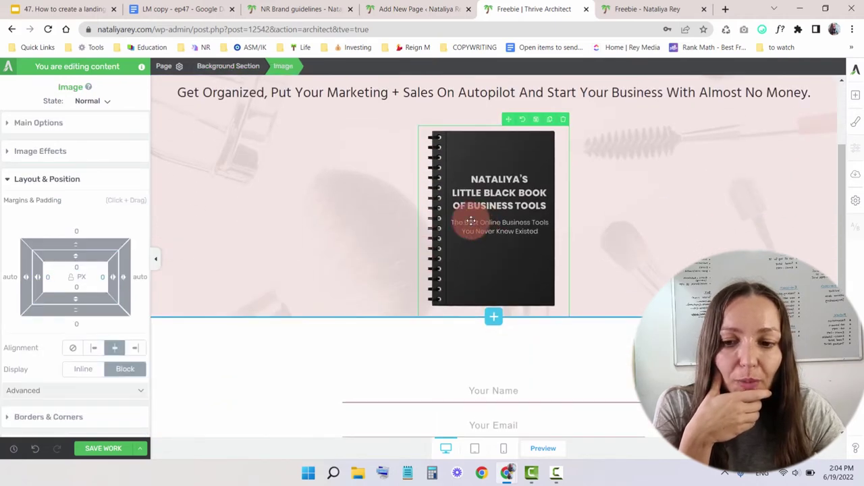
left_click_drag(75, 307, 89, 266)
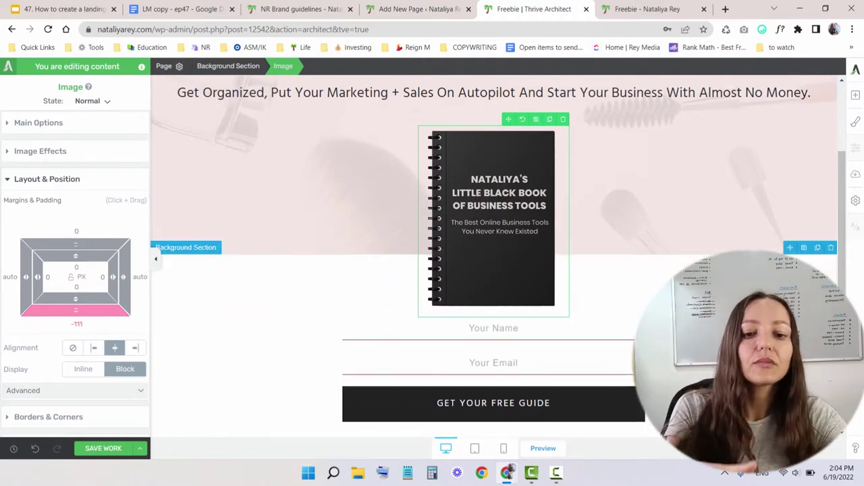
Step: Remove both the solid color layer and the image layer from the headline section's background
left_click(648, 236)
scroll(648, 257, "up", 2)
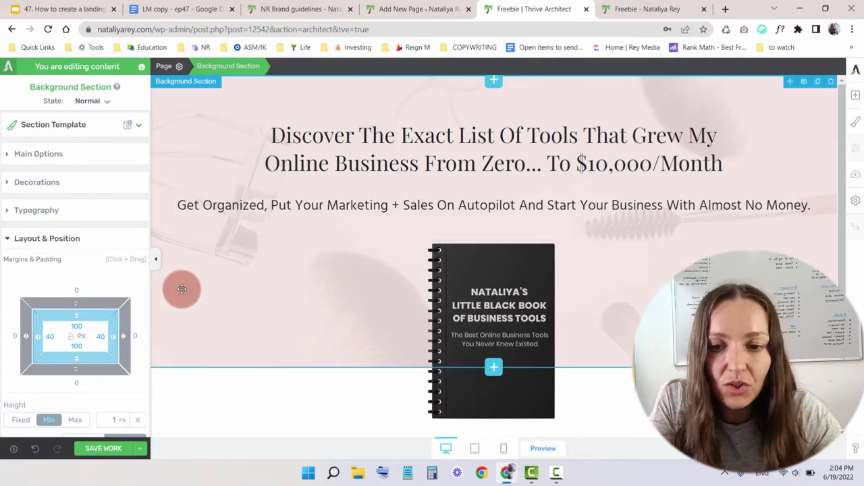
left_click_drag(312, 100, 311, 95)
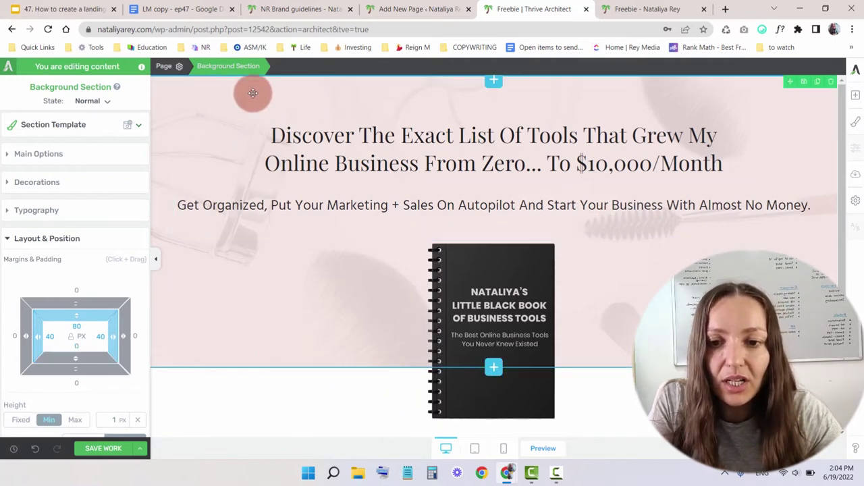
scroll(77, 169, "down", 3)
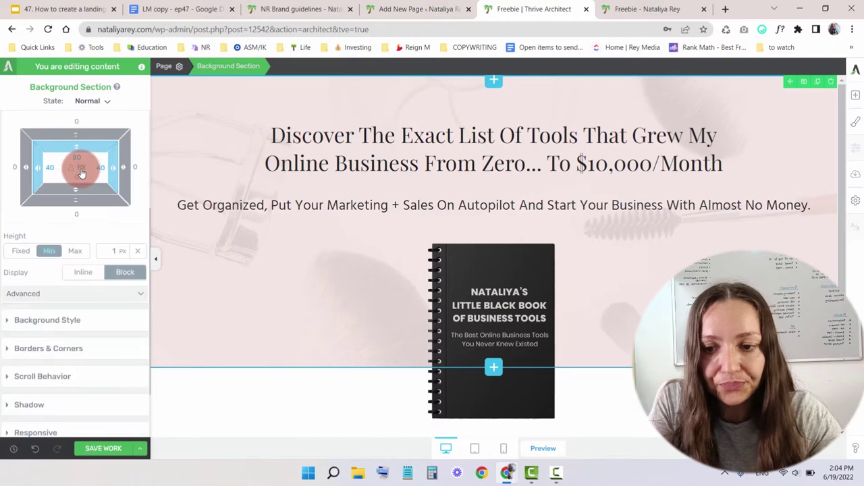
scroll(90, 125, "down", 1)
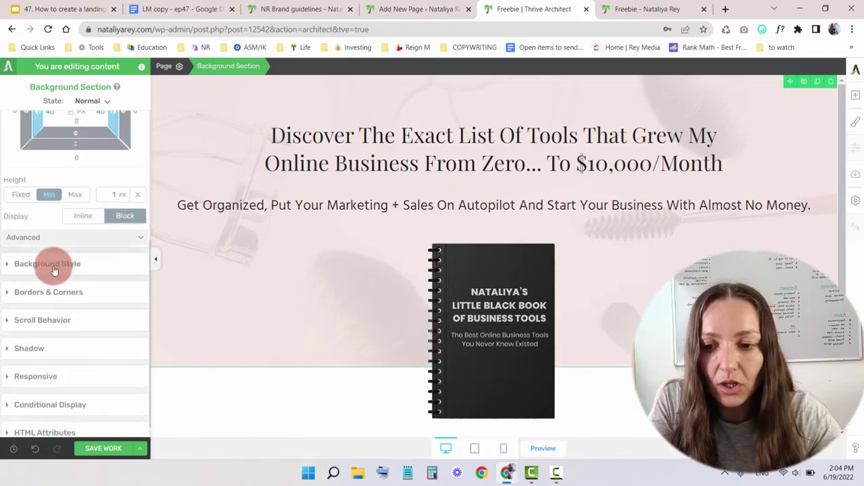
left_click(54, 265)
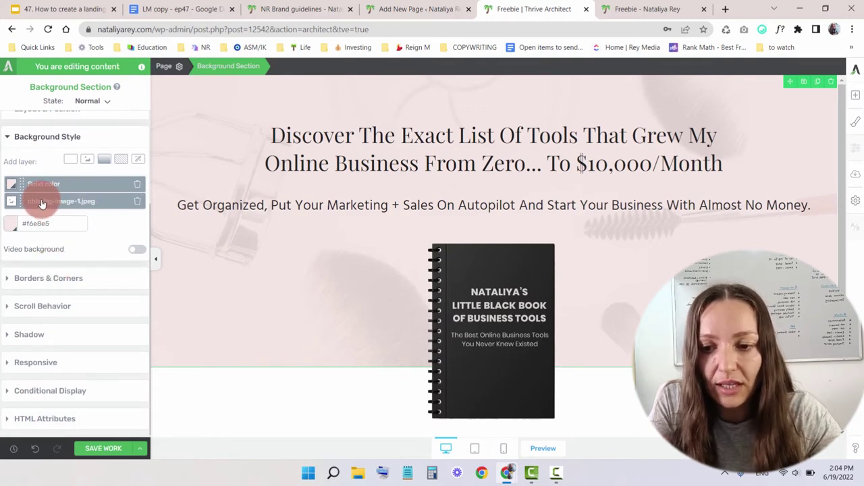
left_click(139, 204)
left_click(138, 204)
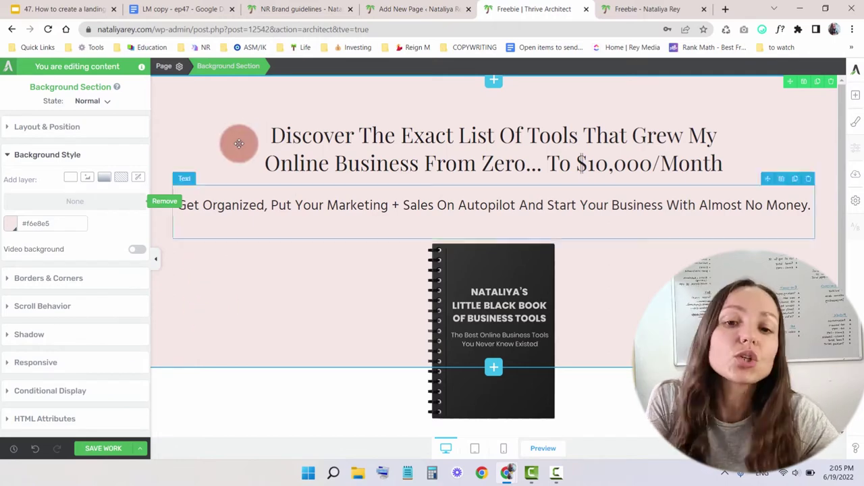
Step: Look up the beige on the brand guidelines page, set the headline section's unlinked background color to #f1ebe4, and save the page
left_click(270, 8)
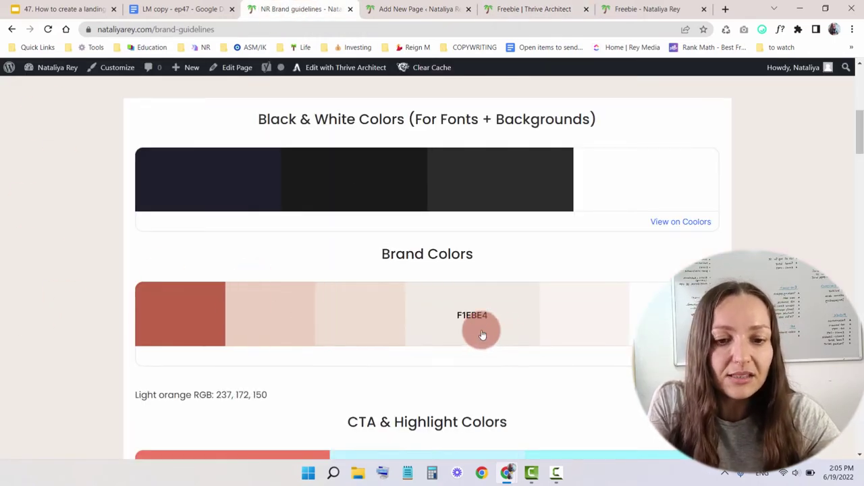
left_click(534, 7)
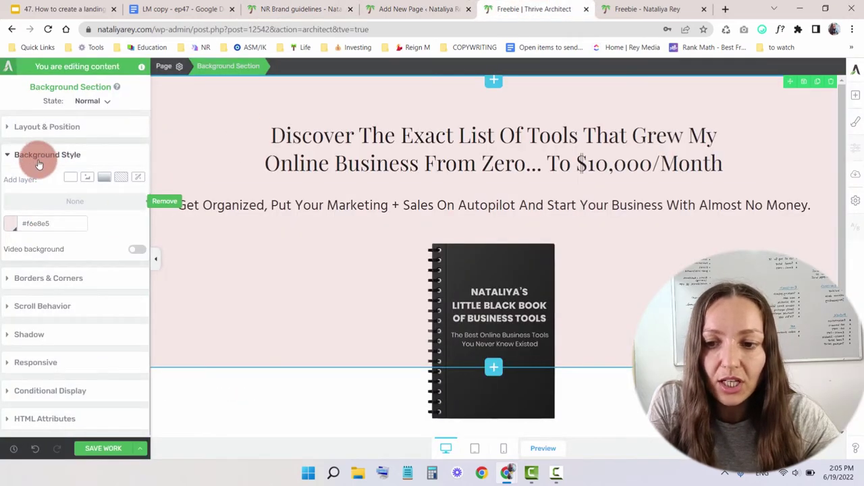
left_click(11, 223)
scroll(41, 248, "down", 3)
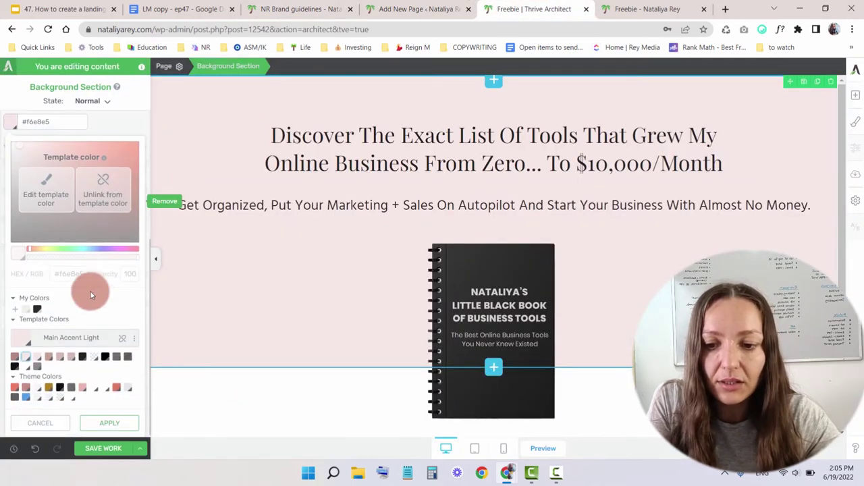
left_click(123, 344)
triple_click(67, 301)
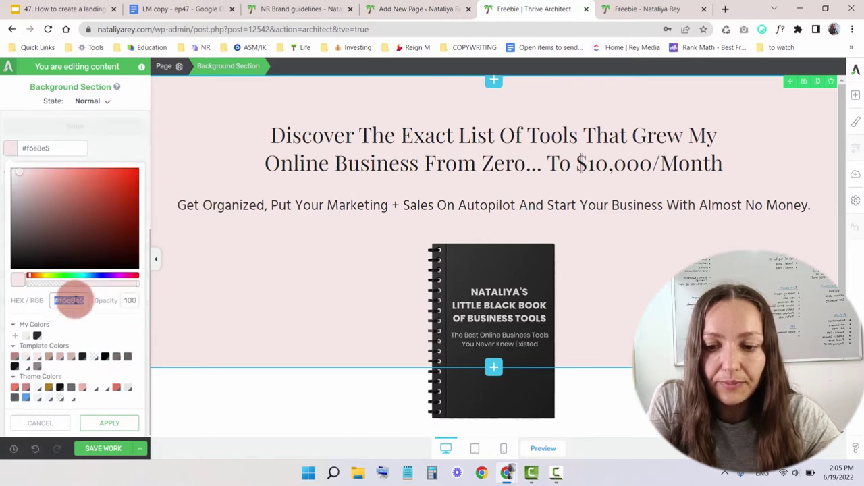
type("#f1ebe4")
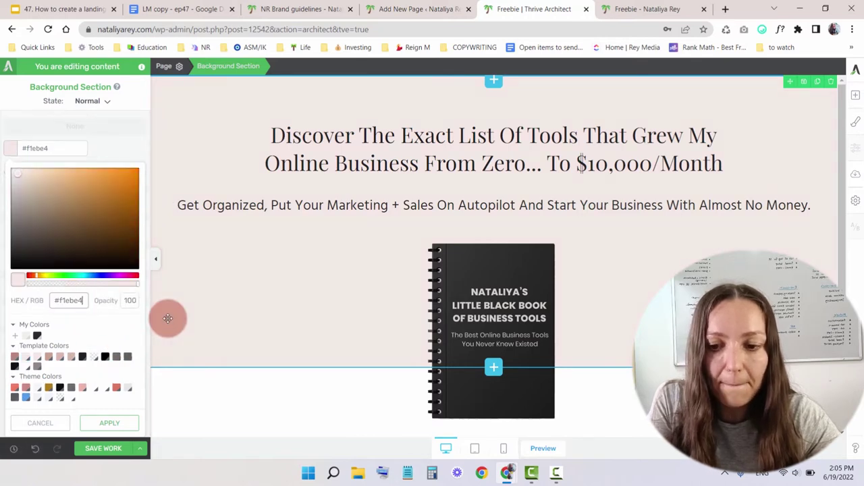
left_click(109, 423)
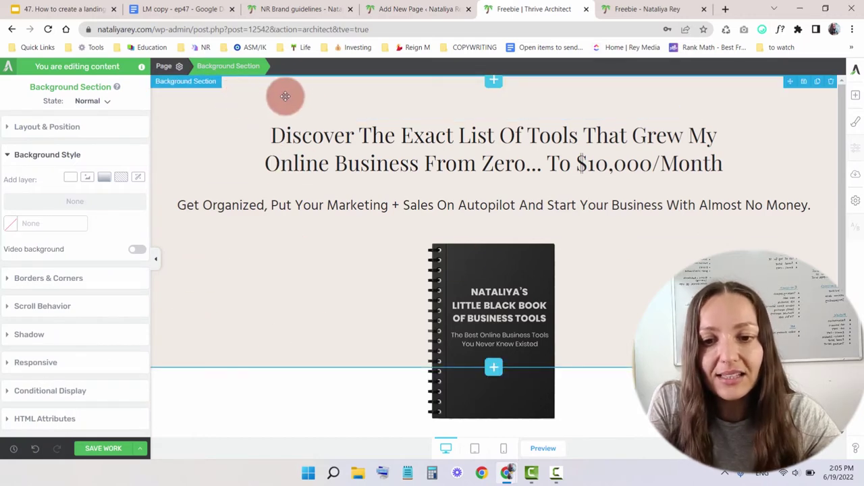
left_click(266, 106)
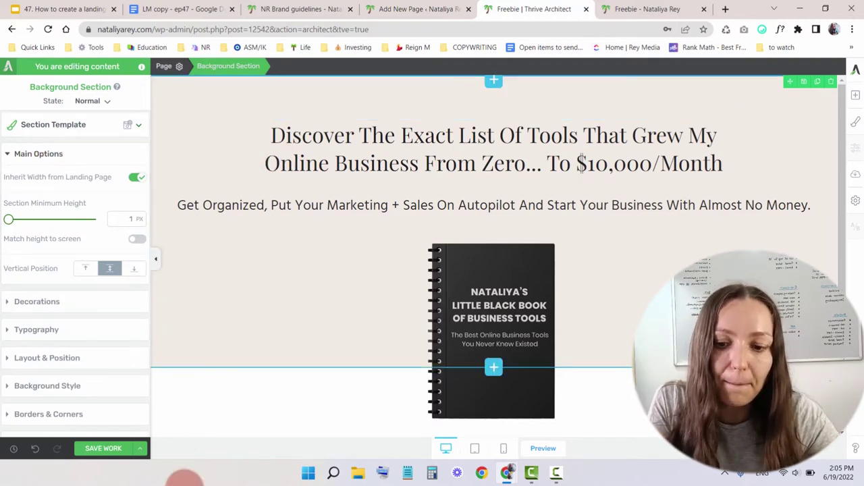
left_click(103, 448)
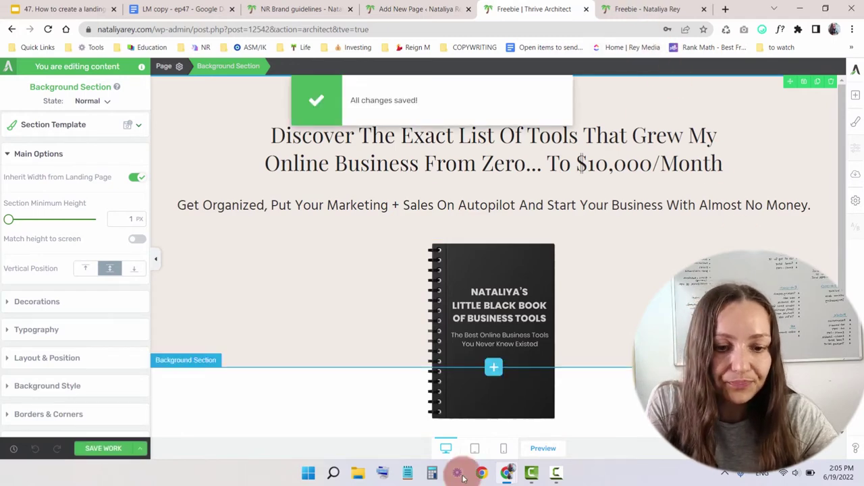
Step: Turn off inherited and full-screen width for the headline background section, set its content maximum width to 900 px, and save the page
left_click(542, 448)
left_click(703, 9)
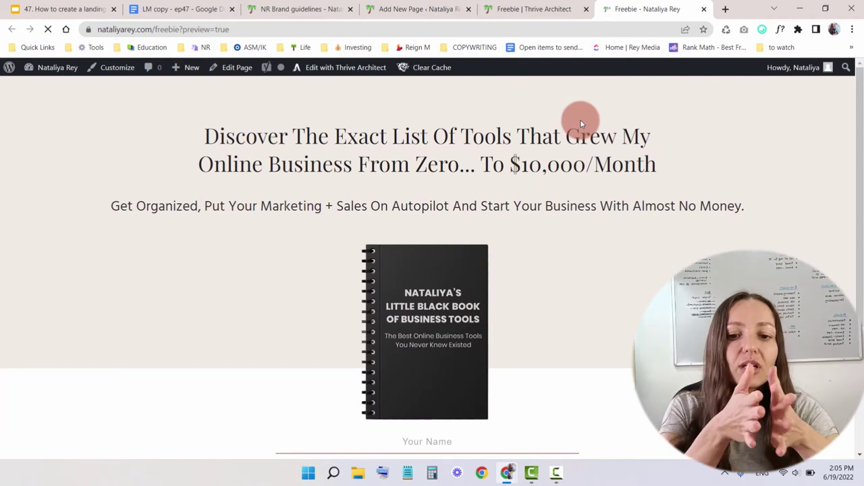
left_click(530, 9)
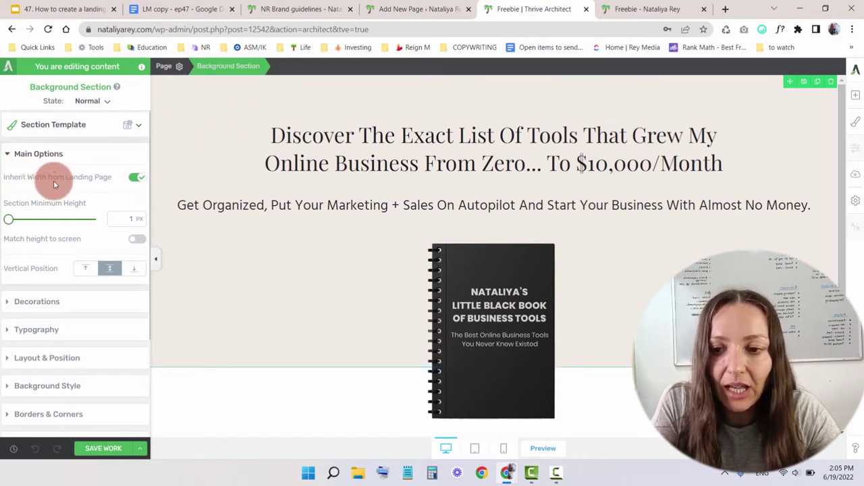
left_click(137, 180)
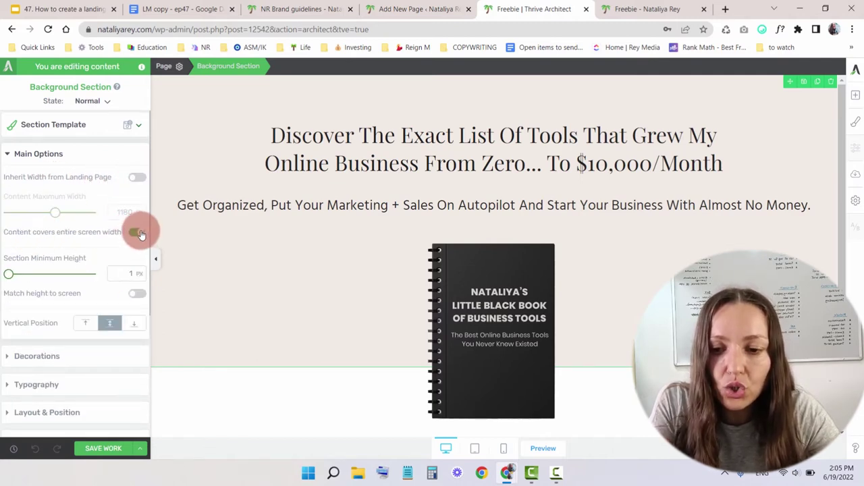
left_click(138, 233)
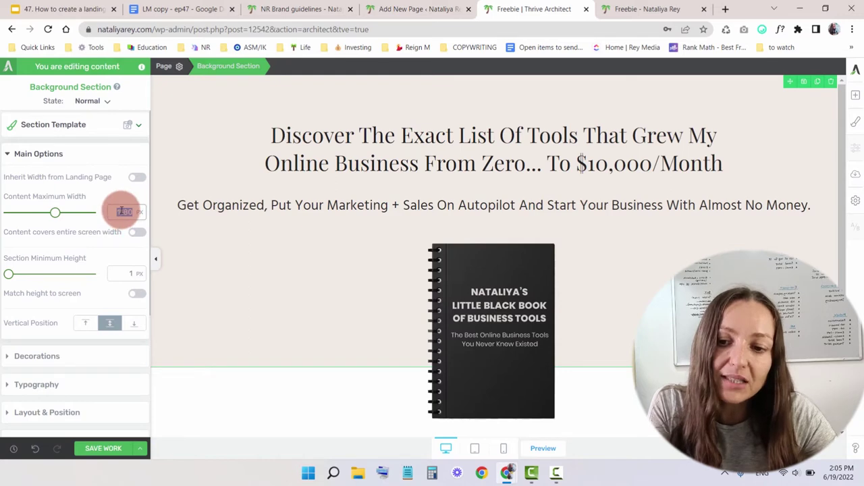
type("1000")
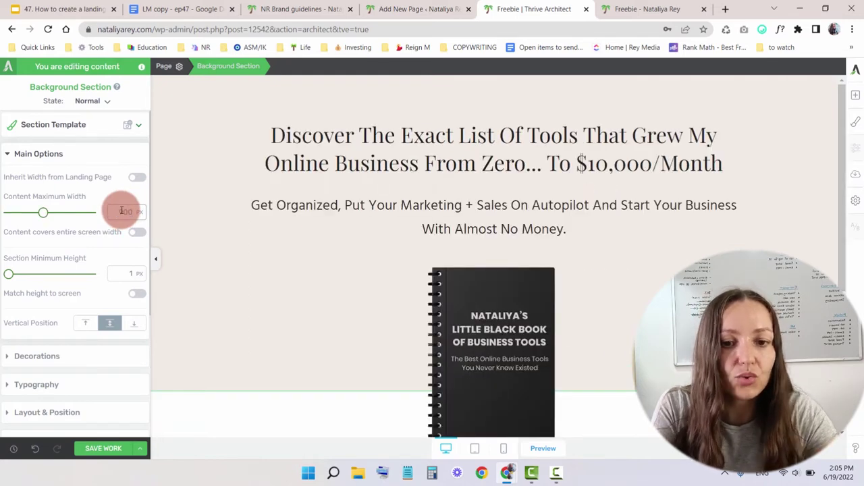
left_click(91, 448)
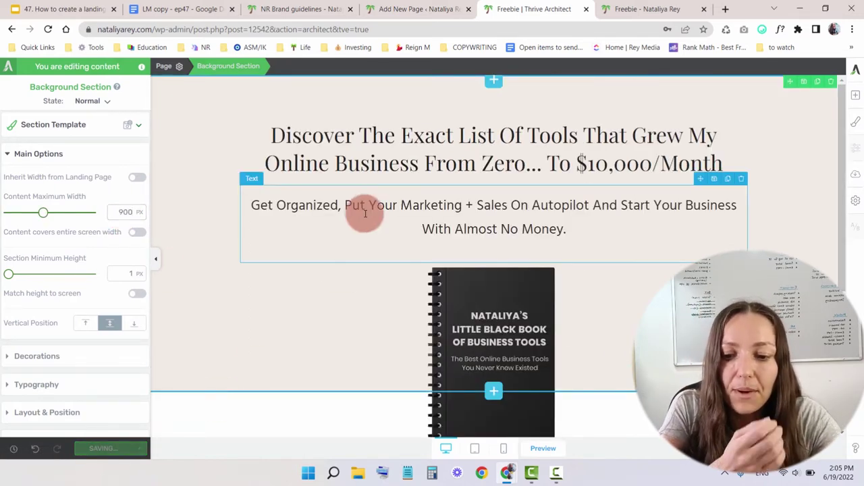
Step: Compare the form's spacing below the book image in the preview, set the opt-in form's top margin to 25 px, and save
scroll(364, 214, "down", 1)
scroll(345, 199, "down", 2)
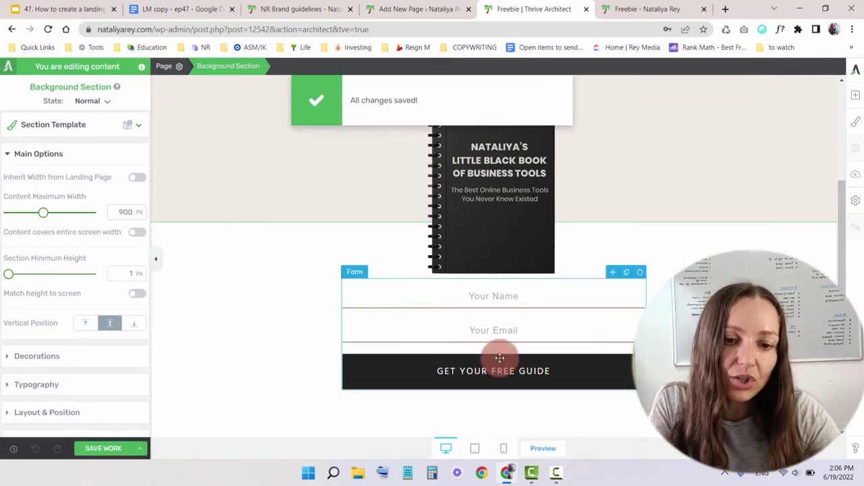
left_click(641, 9)
scroll(565, 207, "down", 3)
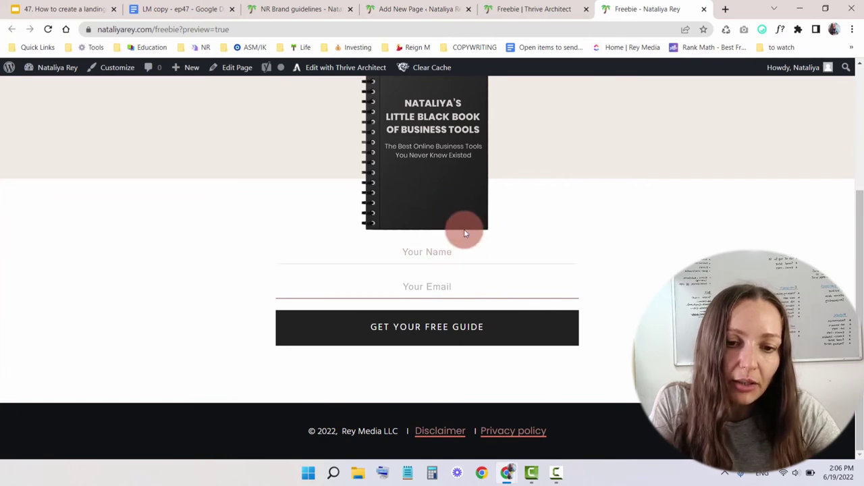
left_click(530, 9)
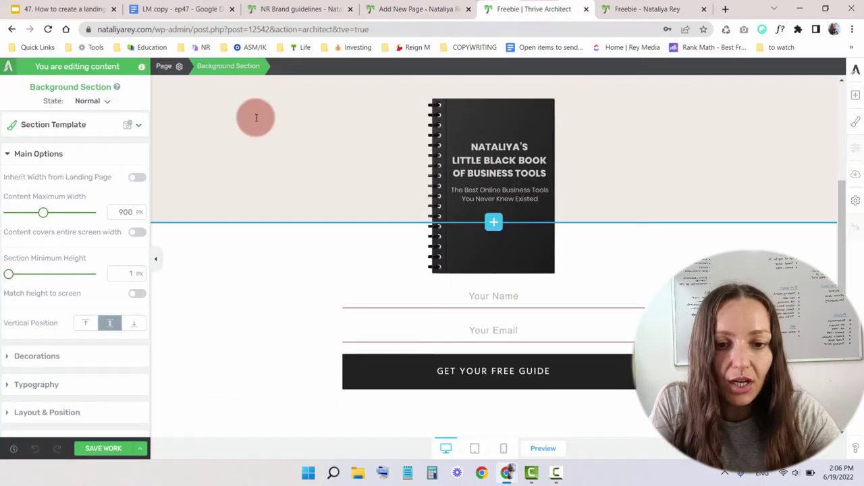
left_click(378, 292)
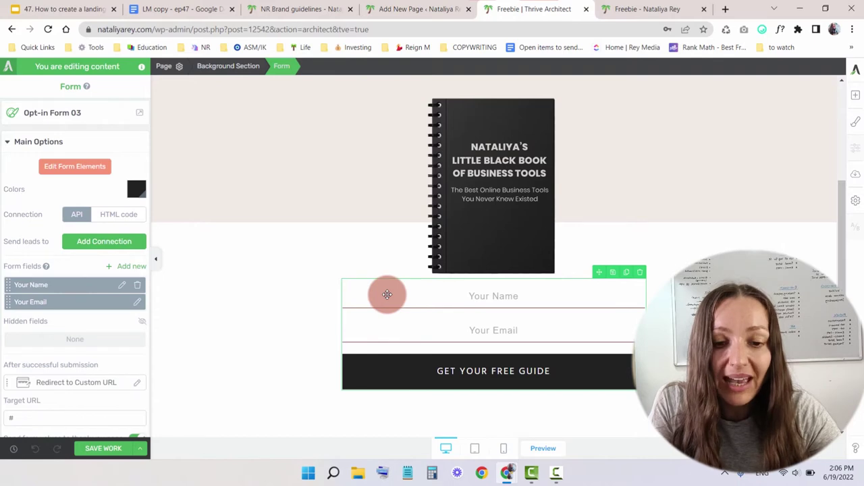
scroll(120, 311, "down", 4)
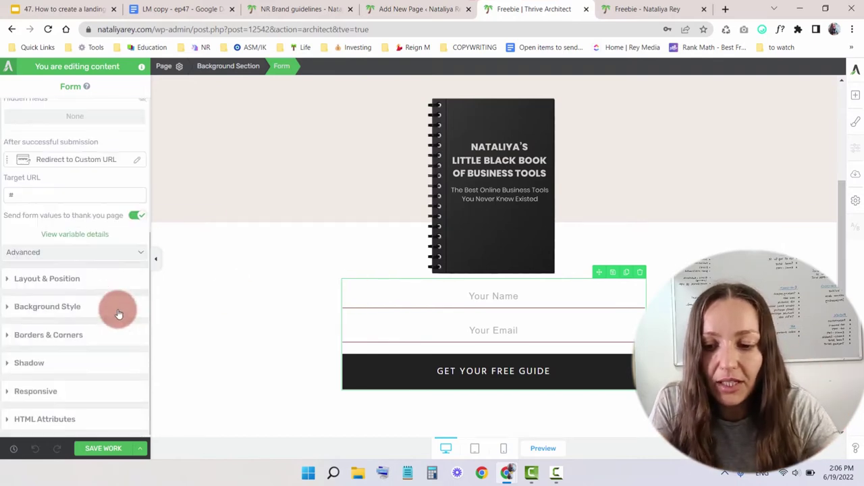
left_click(57, 280)
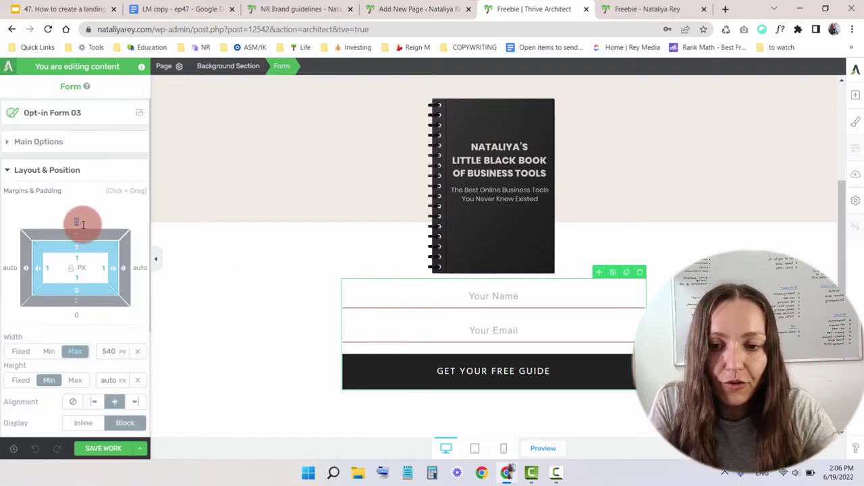
left_click_drag(83, 224, 82, 224)
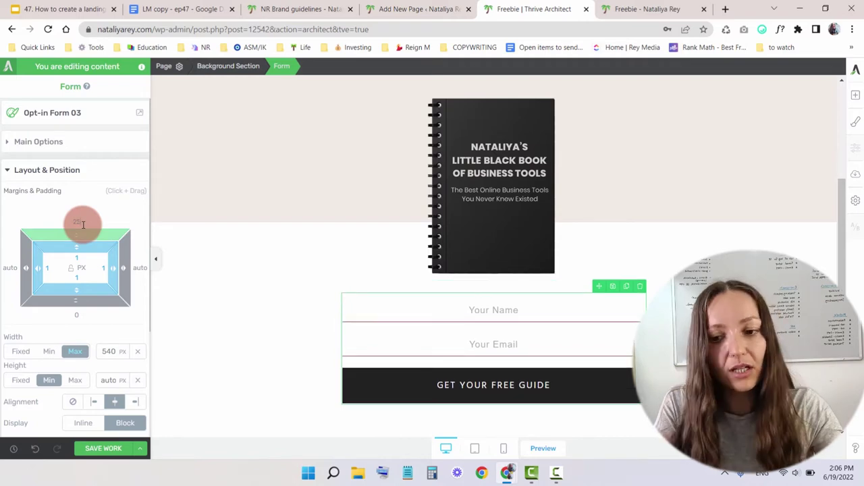
left_click(81, 449)
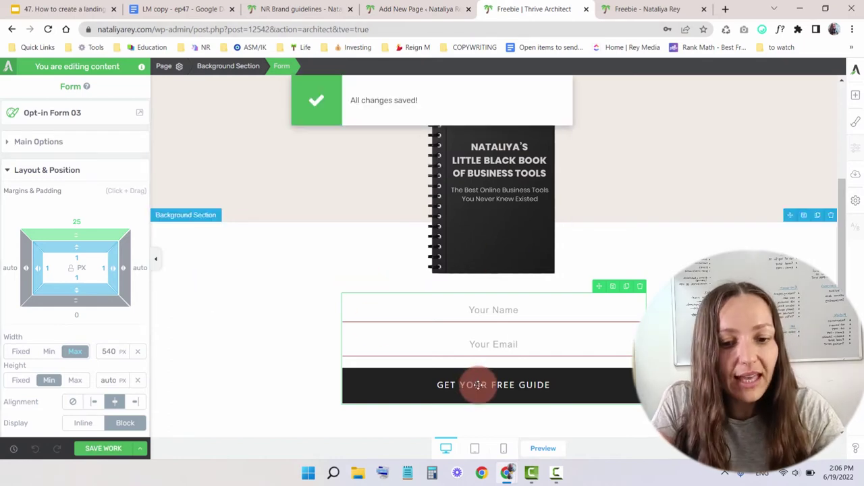
Step: Replace the form's submit button text with "Click to get free instant access" copied as plain text from the LM copy document
left_click(203, 9)
left_click_drag(319, 384, 552, 384)
key("ctrl+c")
left_click(533, 9)
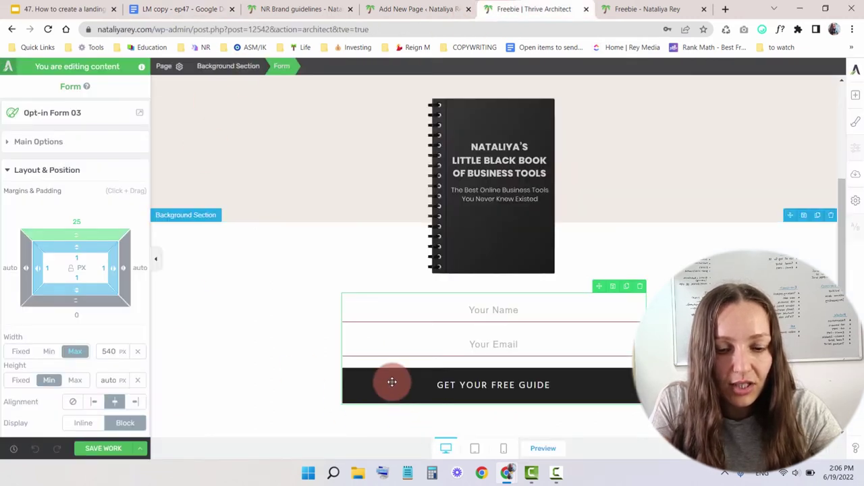
left_click(31, 141)
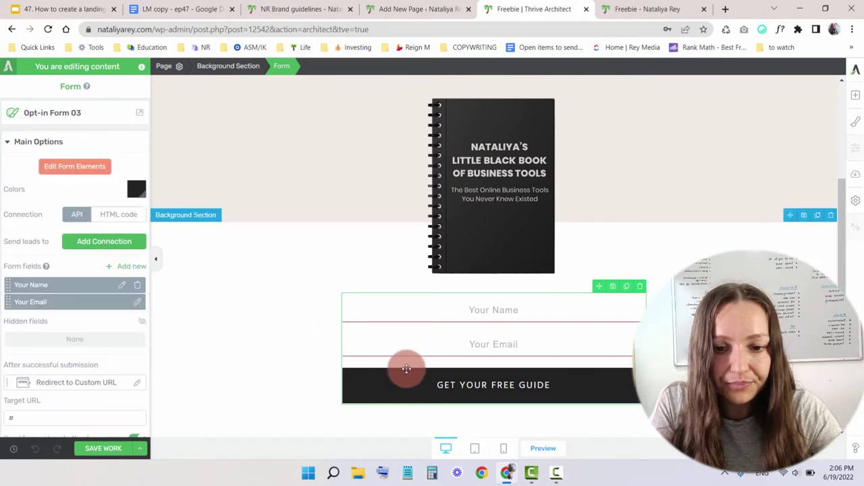
left_click_drag(414, 342, 285, 65)
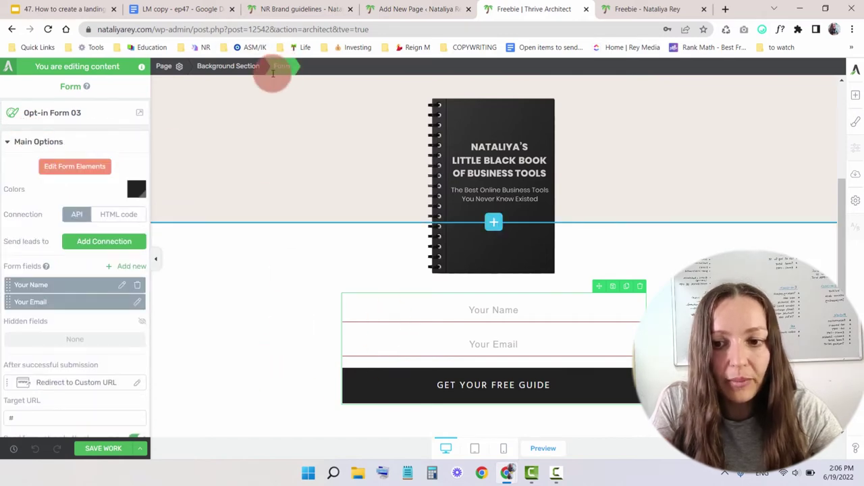
left_click(73, 170)
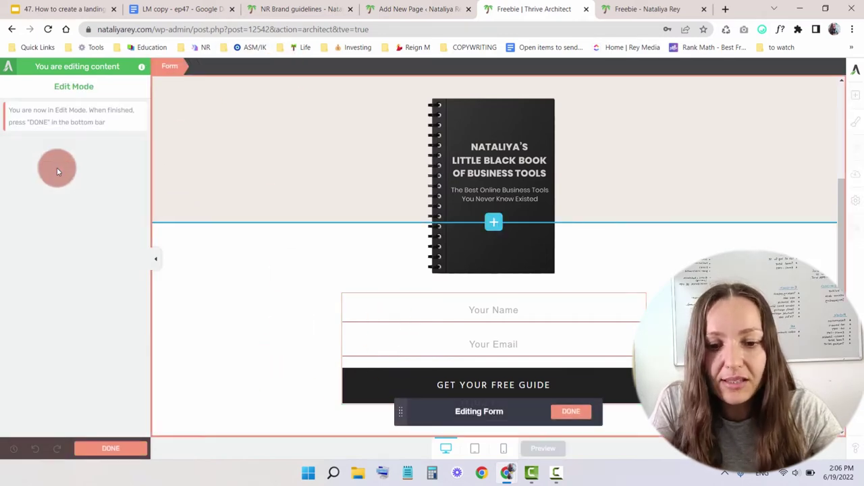
left_click(474, 385)
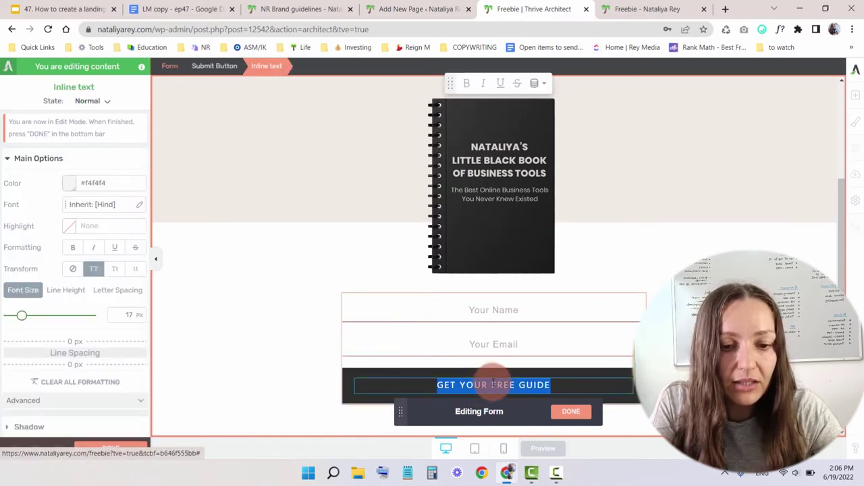
right_click(489, 378)
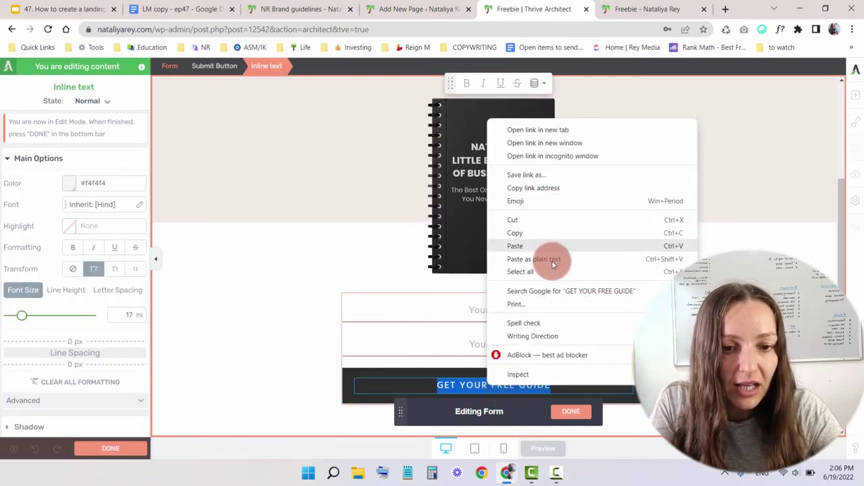
left_click(551, 260)
left_click(563, 416)
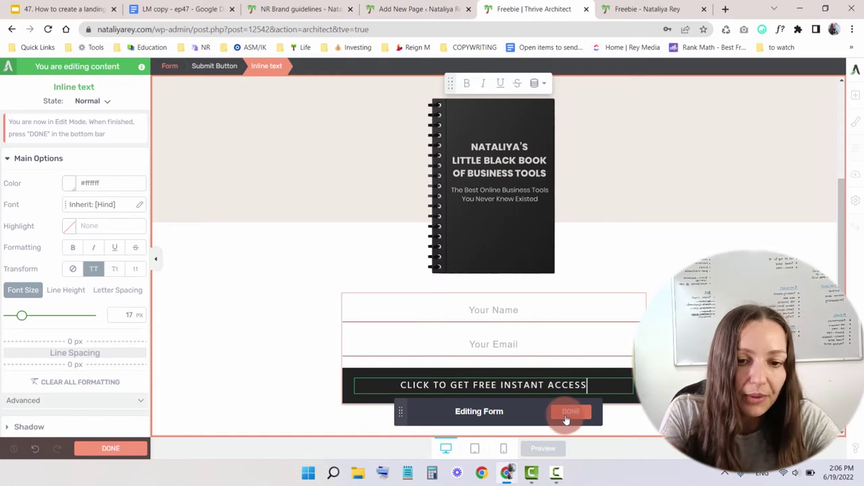
Step: Change the bottom border of the grouped name and email fields to the dark global color #2b2b2b, finish form editing, and save
left_click(395, 309)
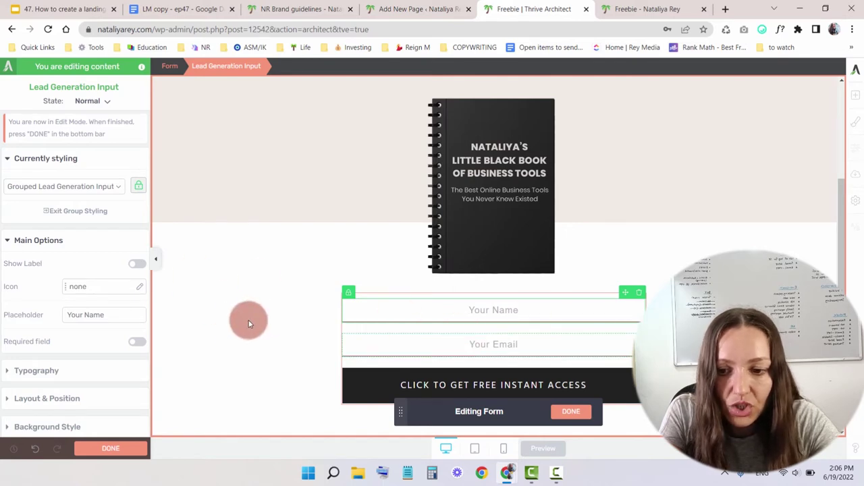
scroll(248, 324, "down", 2)
scroll(94, 338, "down", 3)
left_click(58, 364)
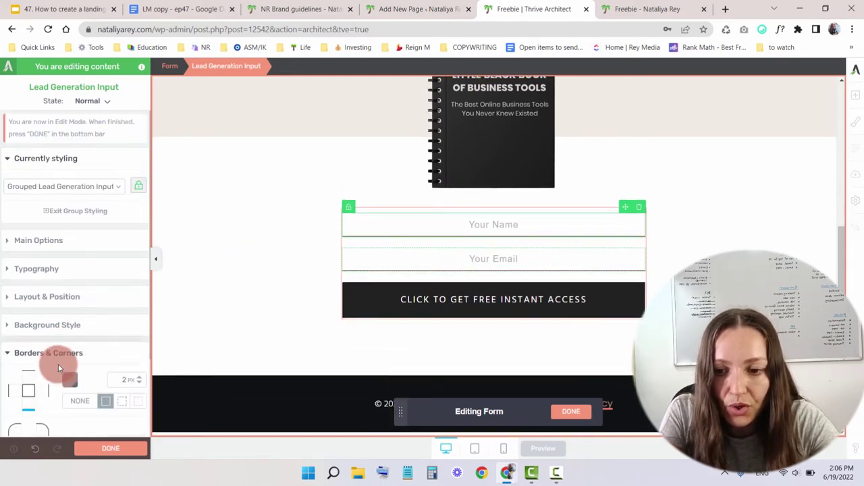
left_click(71, 380)
left_click(40, 312)
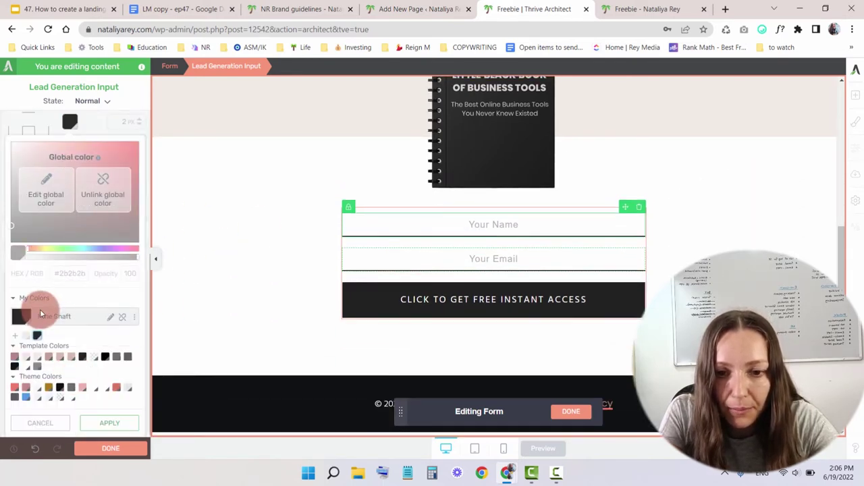
left_click(100, 424)
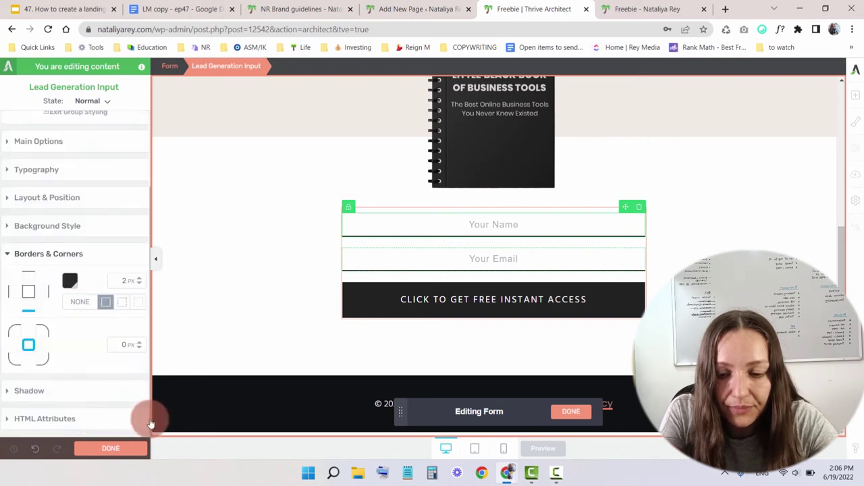
left_click(110, 448)
scroll(278, 275, "up", 2)
scroll(286, 270, "down", 2)
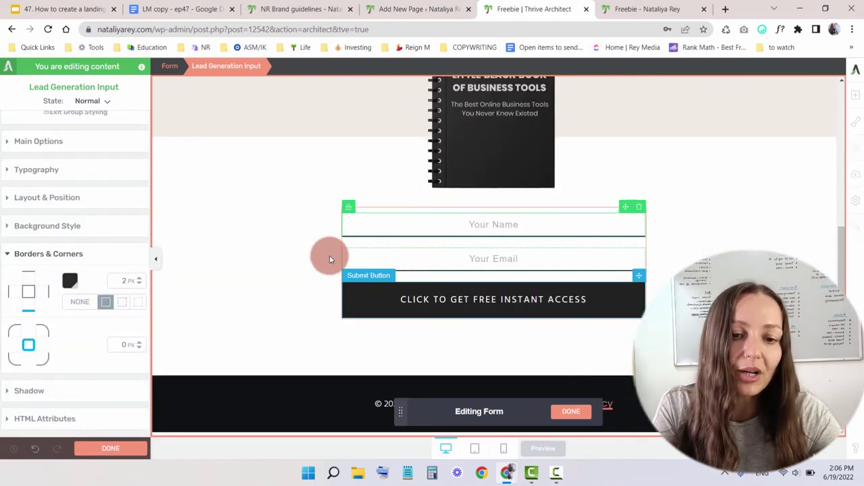
left_click(112, 449)
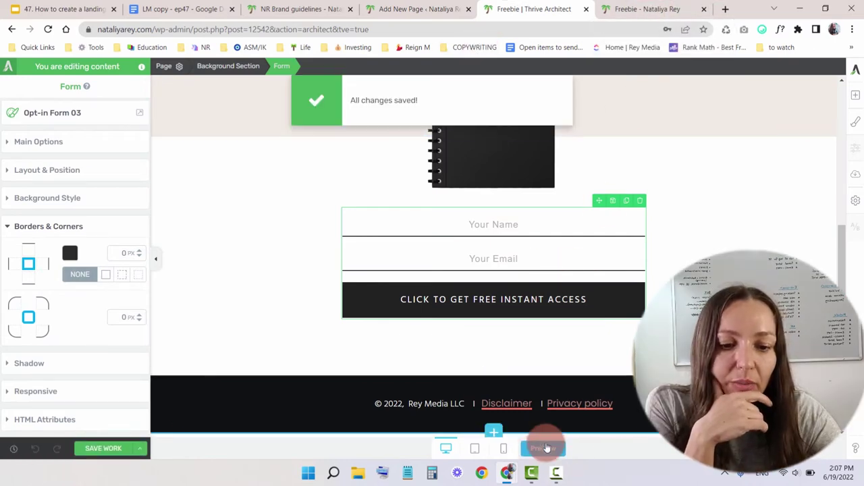
Step: Open a fresh preview of the page and examine the headline, overlapping book image, form fields and button
left_click(544, 448)
left_click(704, 9)
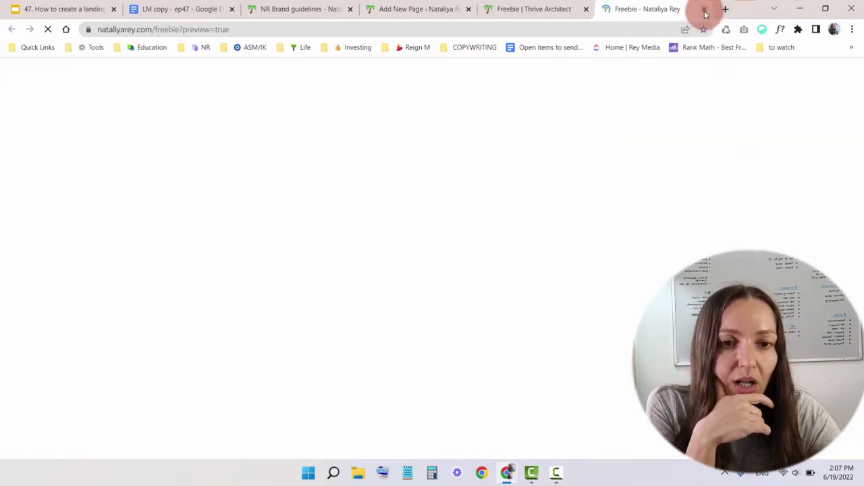
scroll(680, 131, "down", 1)
scroll(680, 130, "down", 3)
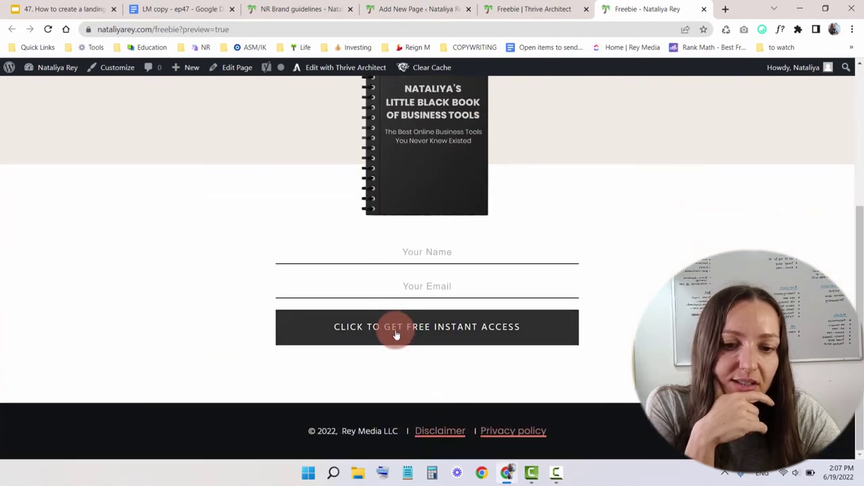
scroll(396, 344, "up", 5)
scroll(386, 350, "down", 3)
scroll(387, 347, "up", 3)
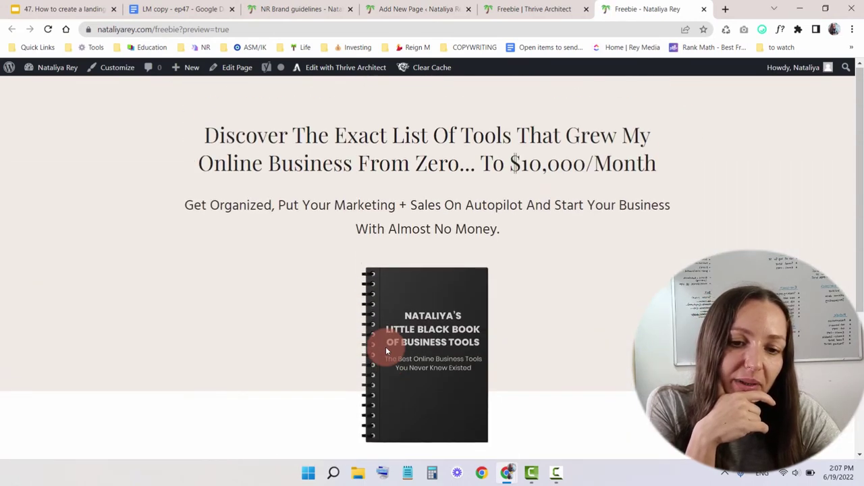
scroll(386, 348, "down", 4)
scroll(391, 358, "up", 1)
scroll(396, 368, "up", 1)
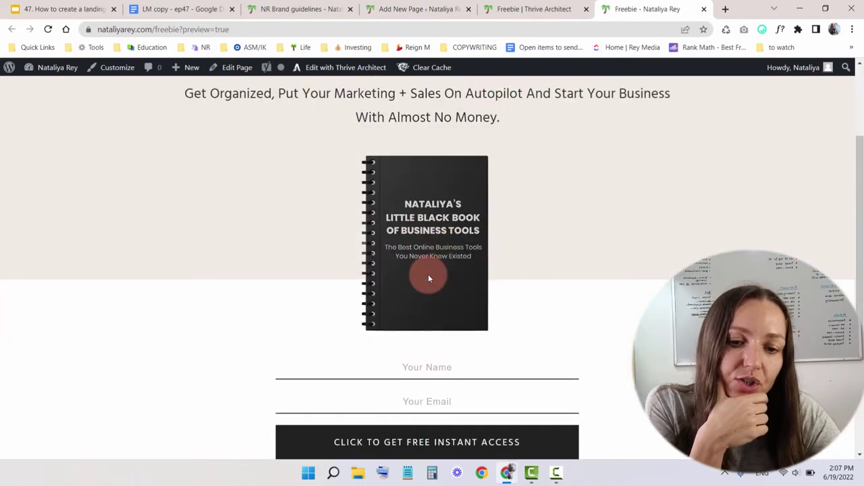
Step: Copy the terracotta color, first in the Brand Colors palette, from the brand guidelines page and return to the freebie page editor
left_click(283, 6)
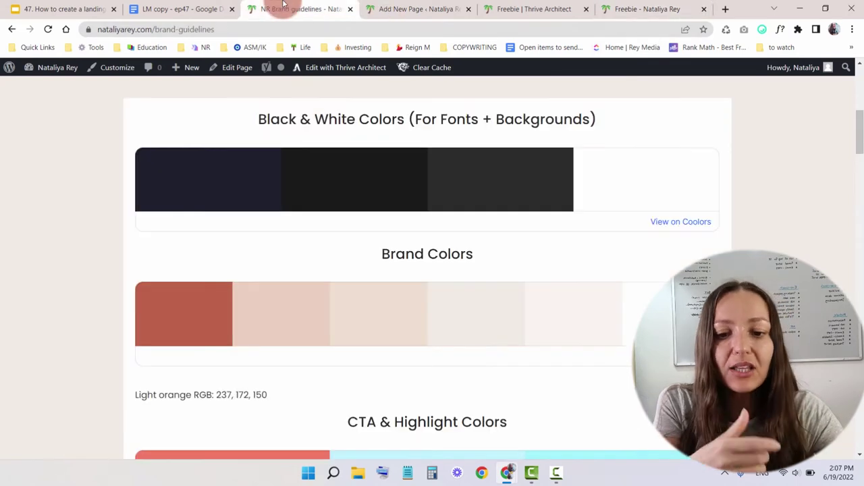
left_click(223, 323)
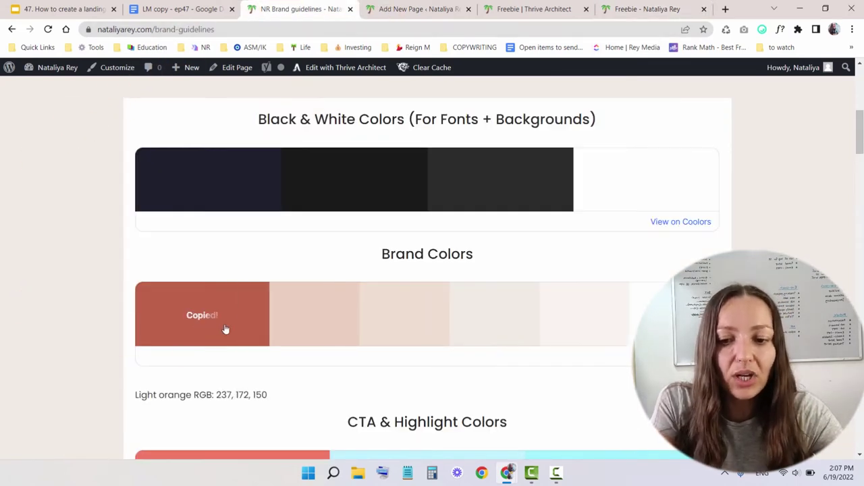
left_click(564, 5)
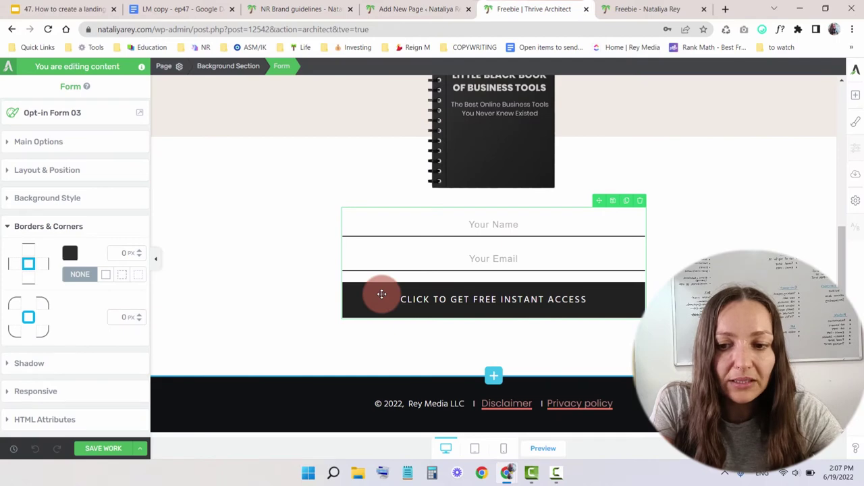
Step: Set the opt-in form's submit button background color to #be624a, finish form editing, and save the page
left_click(27, 142)
left_click(82, 174)
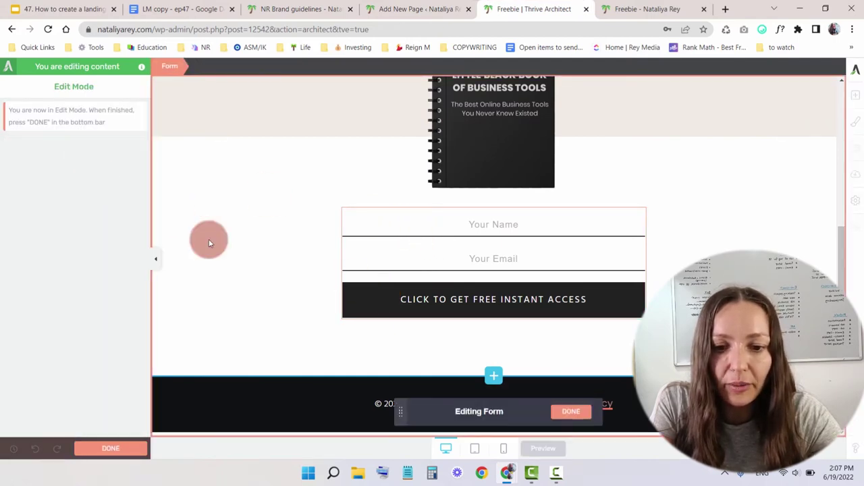
left_click(404, 291)
left_click(410, 285)
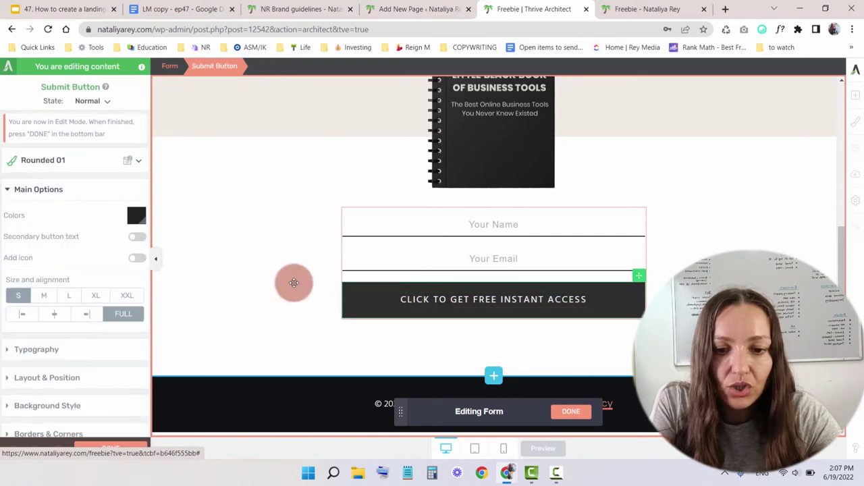
scroll(54, 323, "down", 1)
left_click(48, 334)
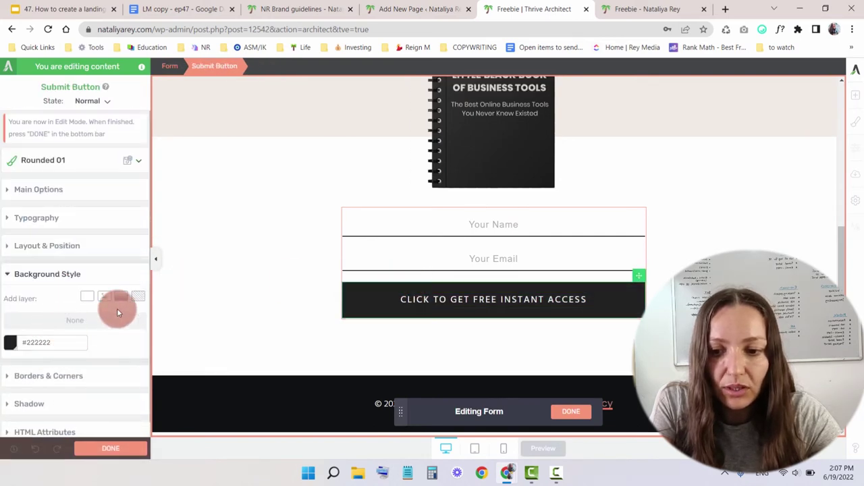
left_click(10, 344)
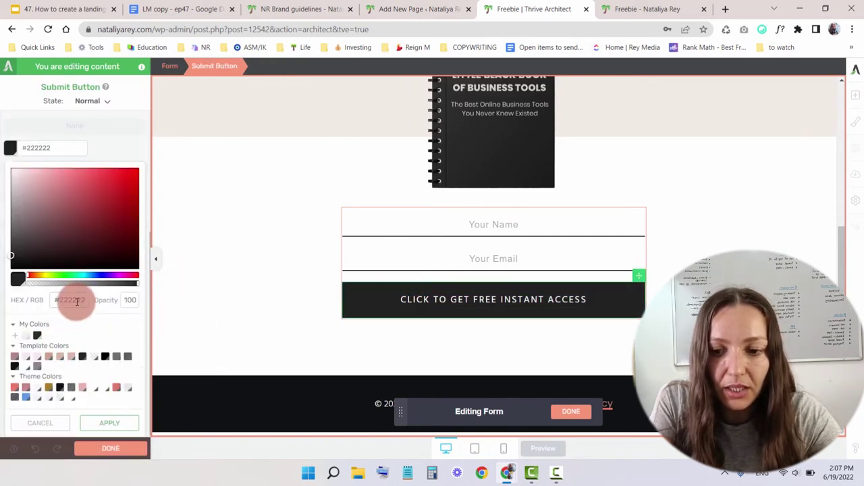
type("#be624a")
left_click(117, 423)
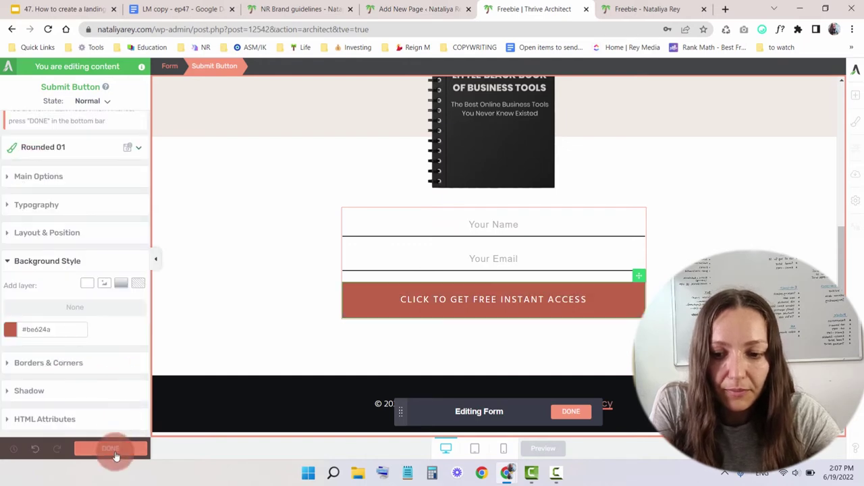
left_click(111, 449)
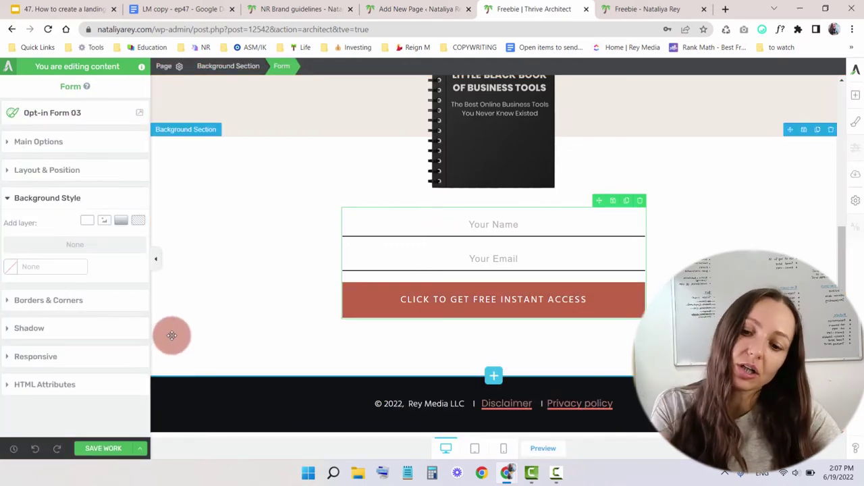
left_click(104, 449)
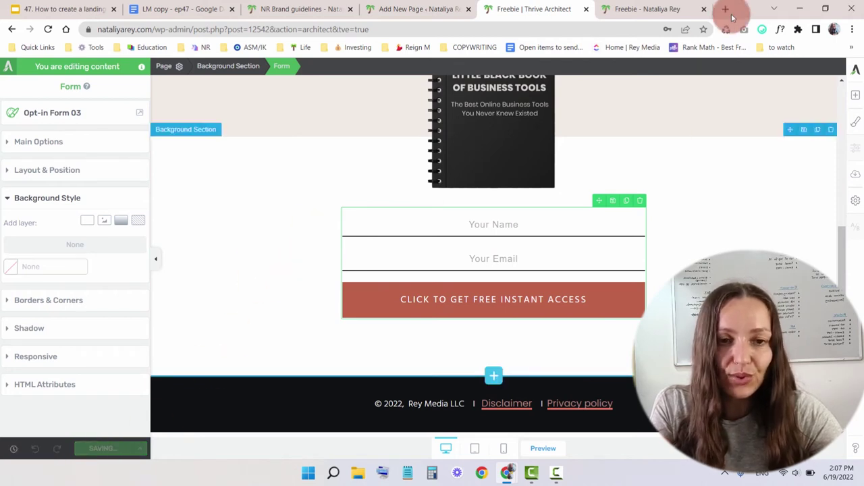
Step: Open a fresh preview of the page, close the old one, and examine the layout from the headline down to the footer
left_click(551, 449)
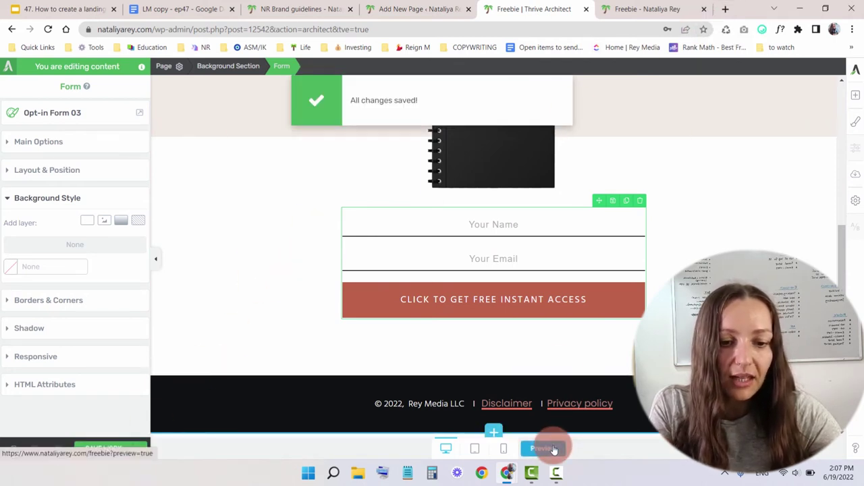
left_click(704, 9)
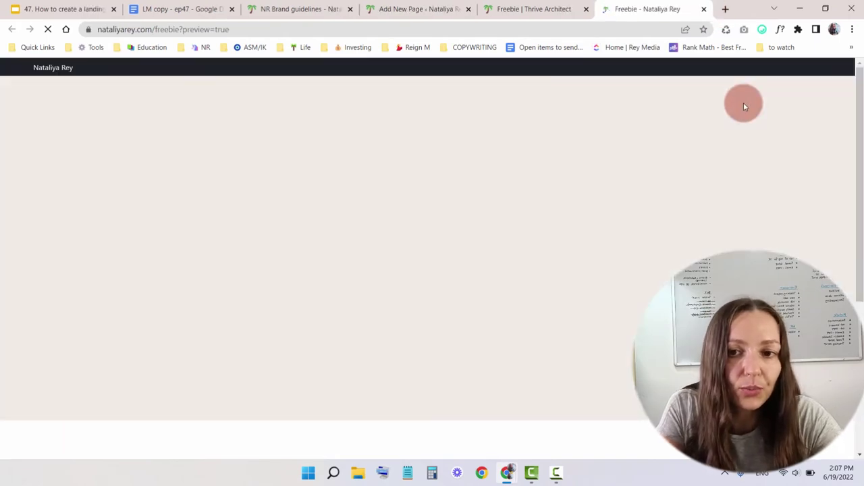
scroll(774, 176, "down", 6)
scroll(773, 180, "up", 4)
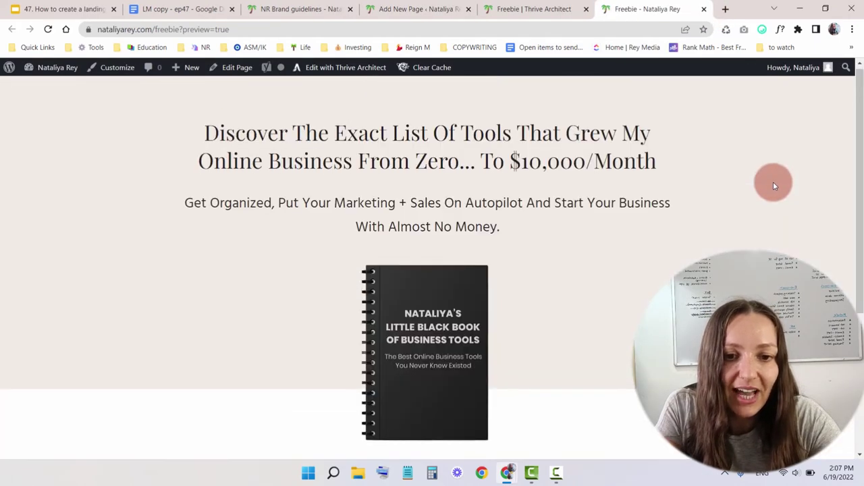
scroll(773, 182, "down", 4)
scroll(772, 181, "up", 4)
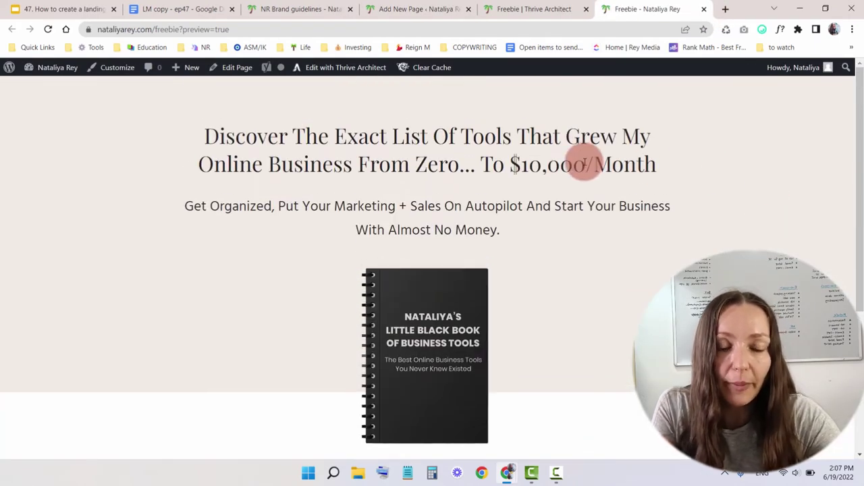
Step: Search the editor's settings for "font" and open the landing page fonts setting for all elements
left_click(524, 5)
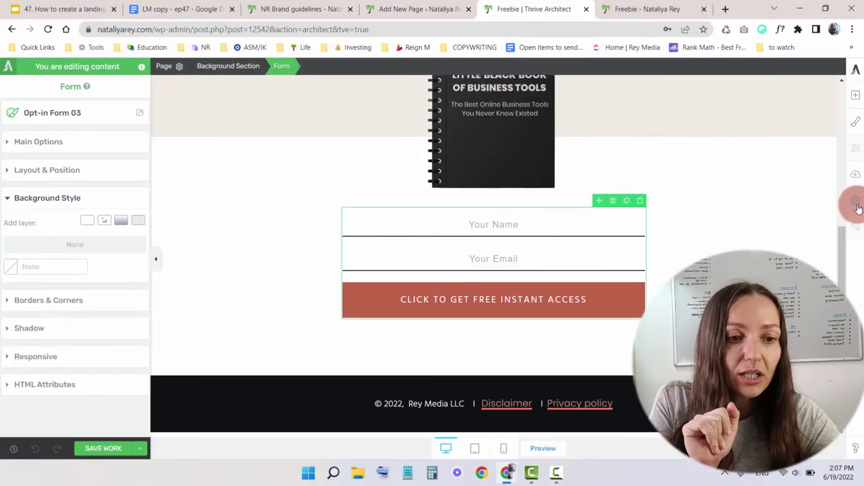
left_click(850, 182)
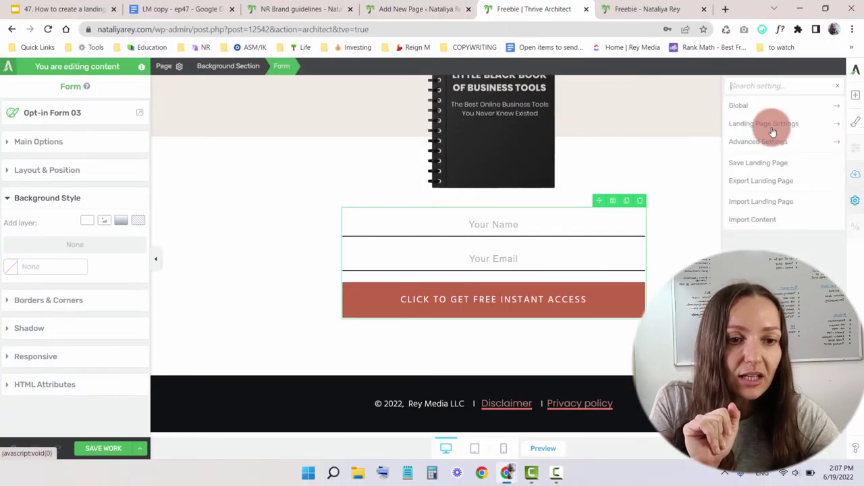
left_click(761, 87)
type("font")
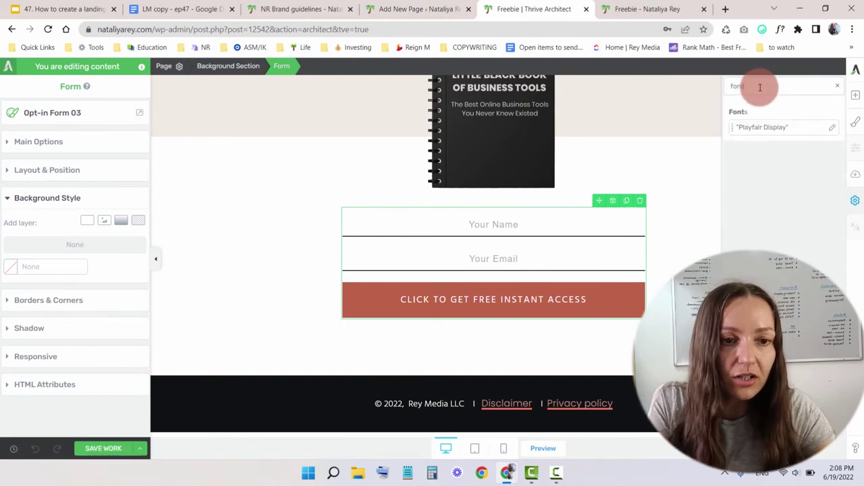
left_click(766, 128)
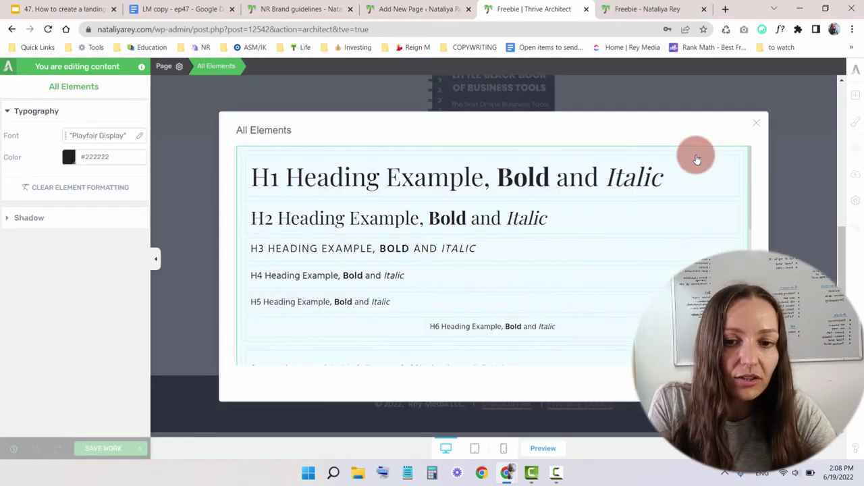
Step: Set the color of the landing page's hyperlink style to white #ffffff
scroll(598, 225, "down", 6)
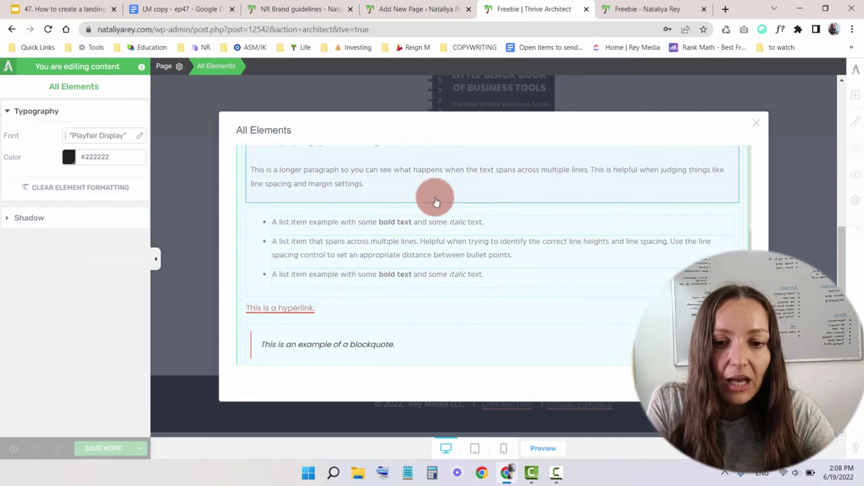
scroll(425, 186, "down", 2)
scroll(409, 178, "up", 2)
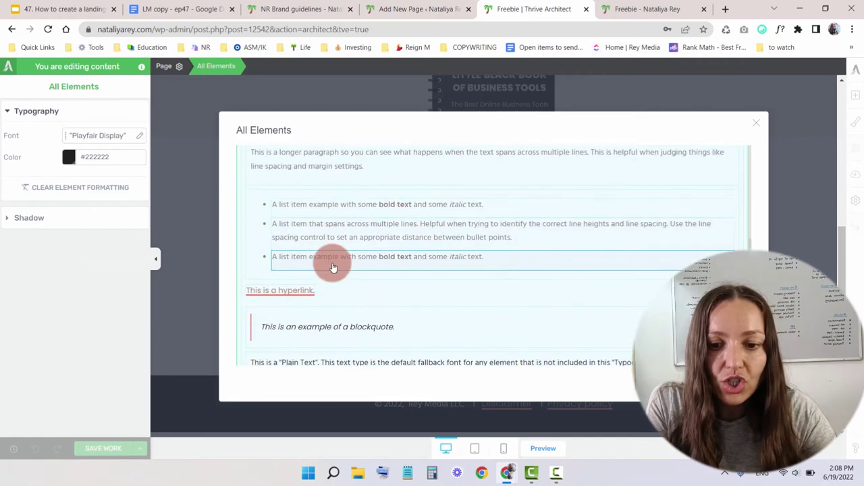
left_click(293, 290)
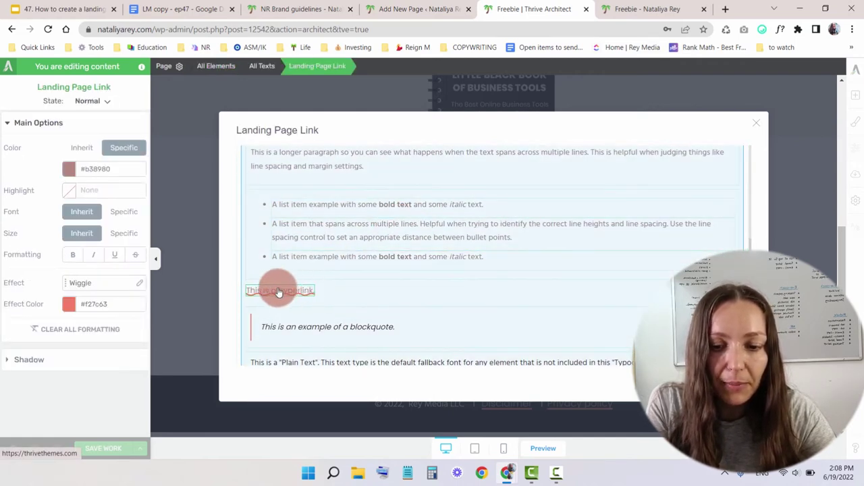
left_click(69, 169)
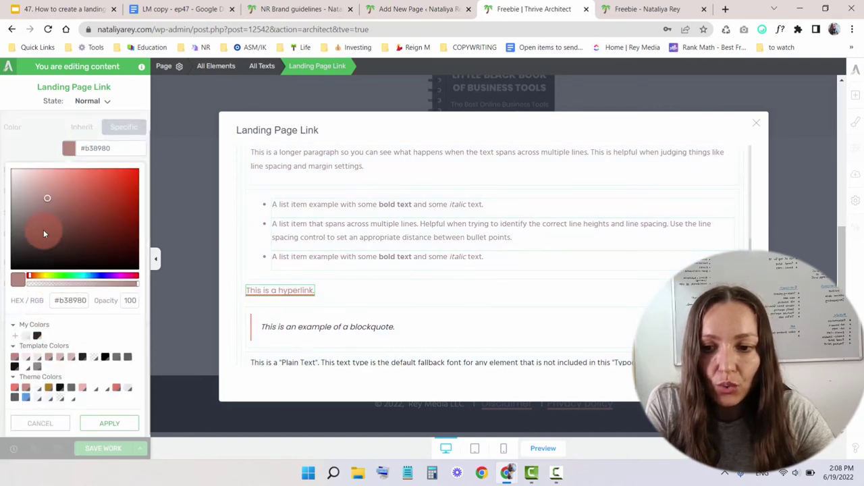
left_click_drag(44, 234, 2, 164)
left_click(93, 424)
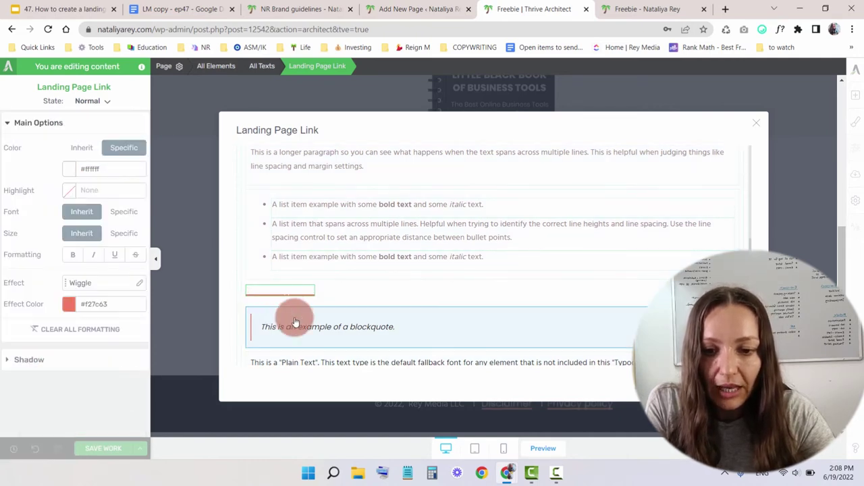
Step: Set the hyperlink style's link effect to None and close the typography settings
left_click(102, 283)
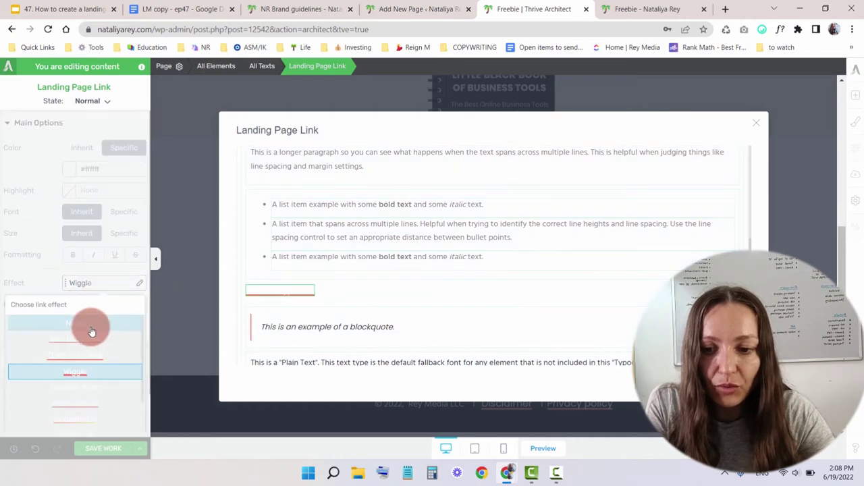
left_click(91, 328)
scroll(66, 181, "down", 1)
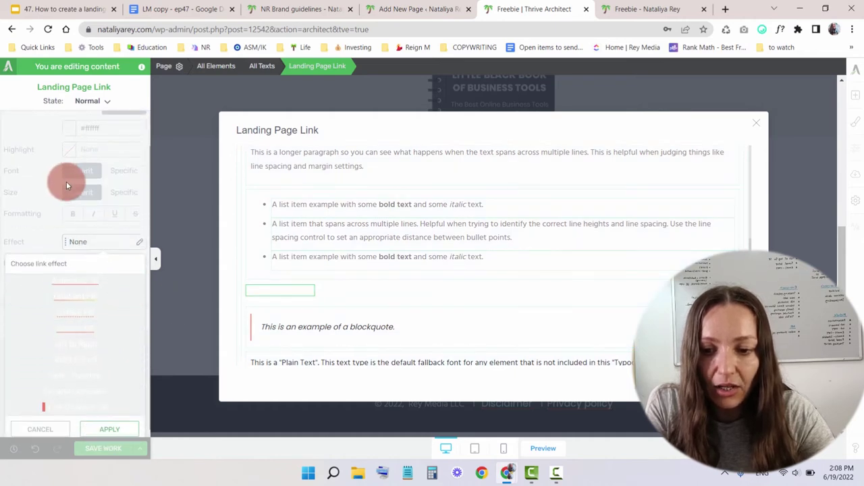
left_click(97, 427)
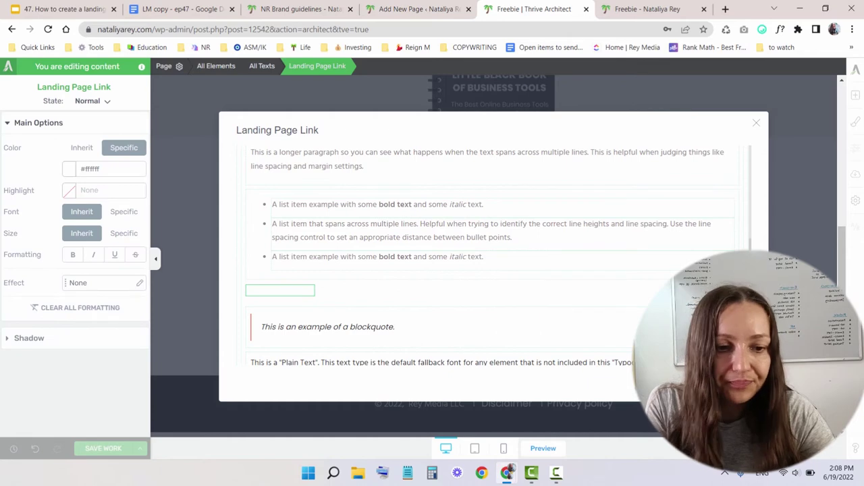
key("Escape")
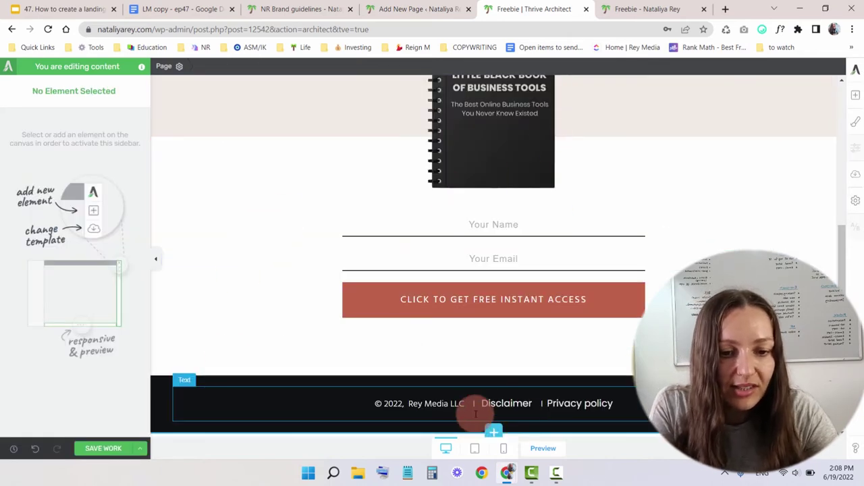
Step: Save the page and examine the submit button and footer links in a fresh preview, closing the old one
key("ctrl+Tab")
scroll(594, 229, "down", 10)
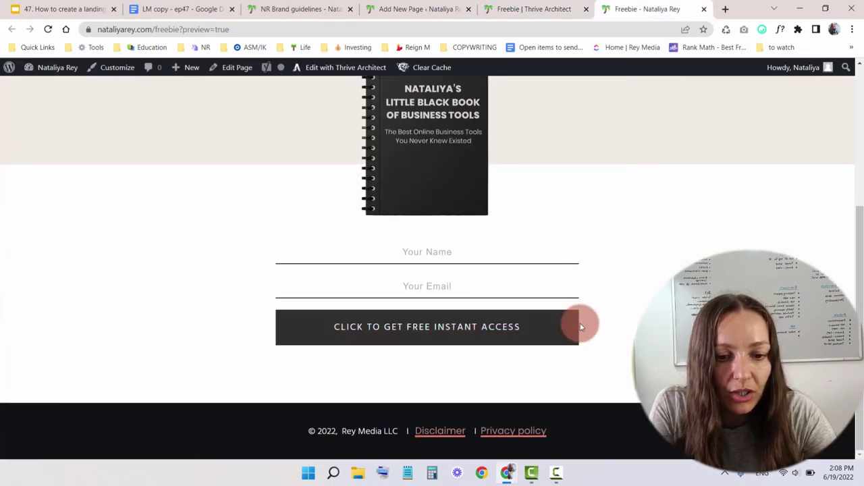
left_click(579, 9)
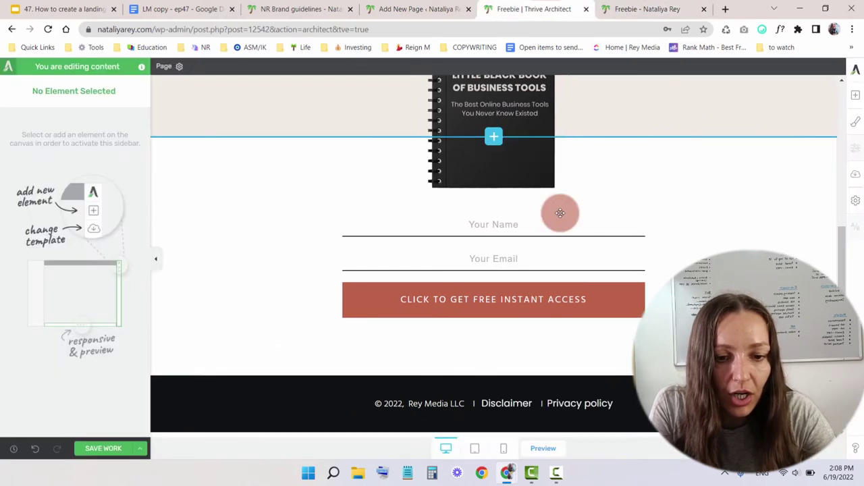
left_click(105, 451)
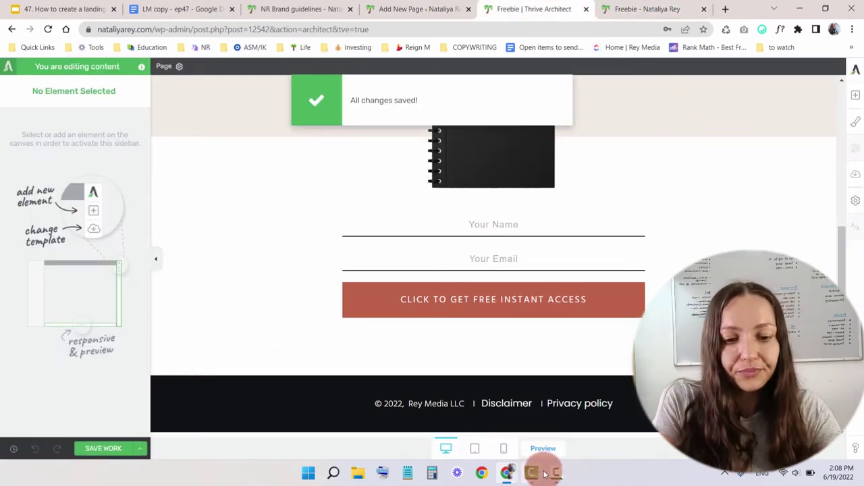
mouse_move(533, 472)
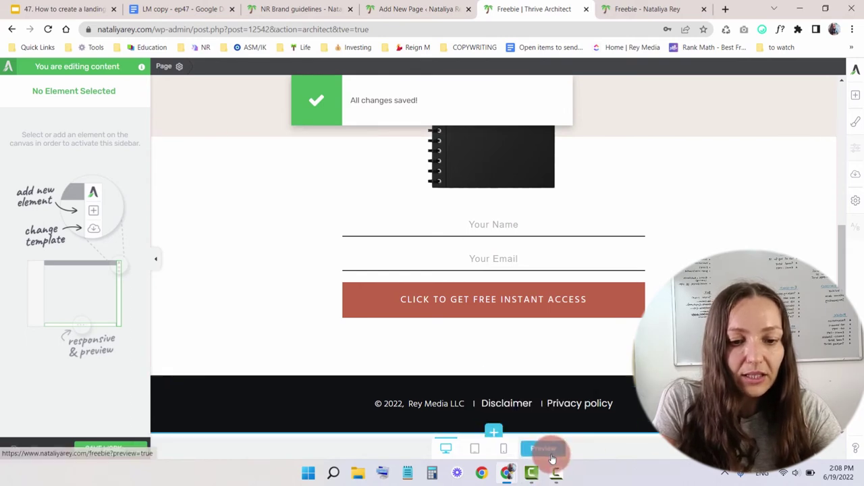
left_click(549, 448)
left_click(706, 11)
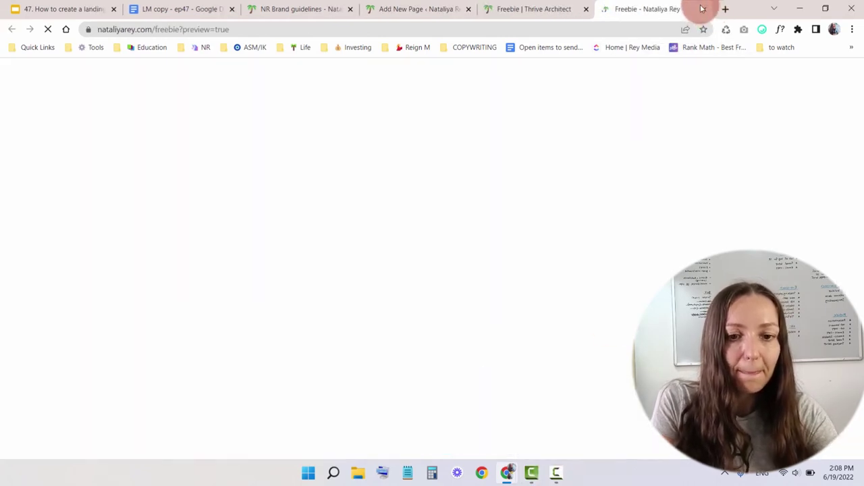
scroll(651, 185, "down", 4)
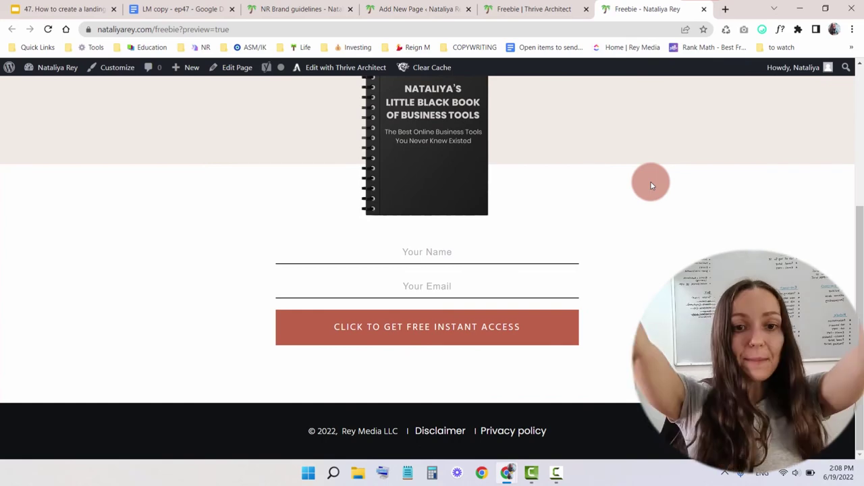
Step: Return to the page editor, switch to the mobile layout and set the main headline's font size to 25 px
left_click(513, 8)
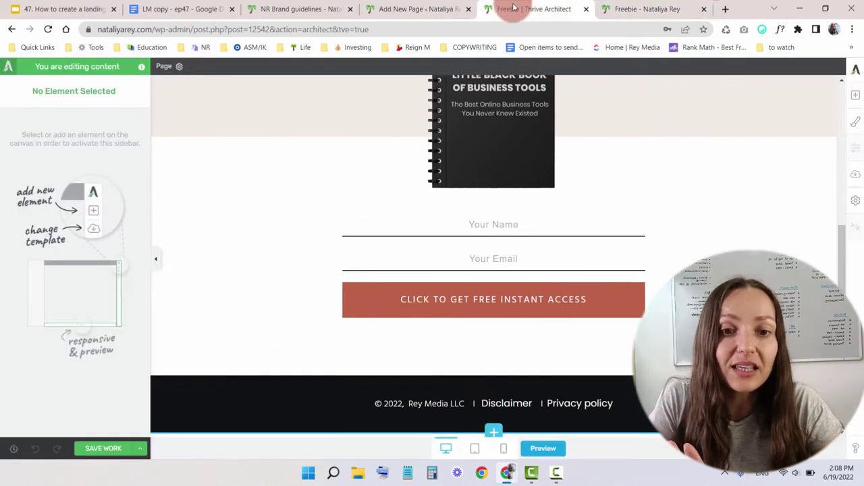
scroll(353, 353, "up", 4)
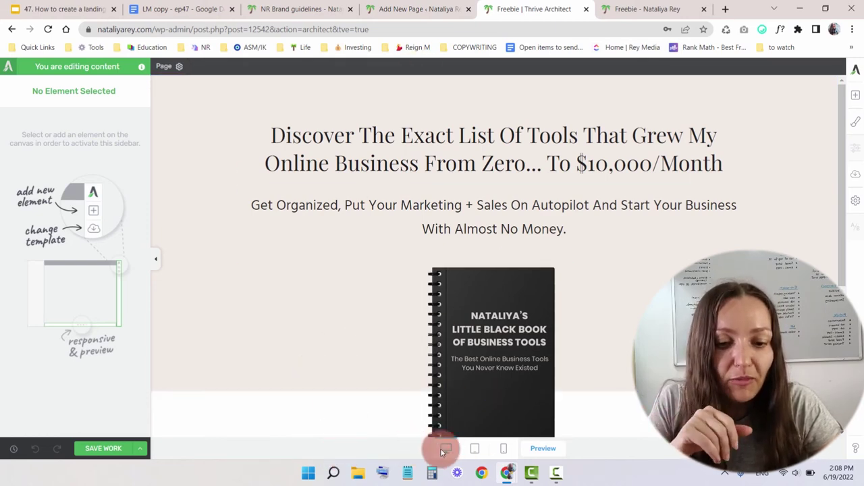
left_click(503, 451)
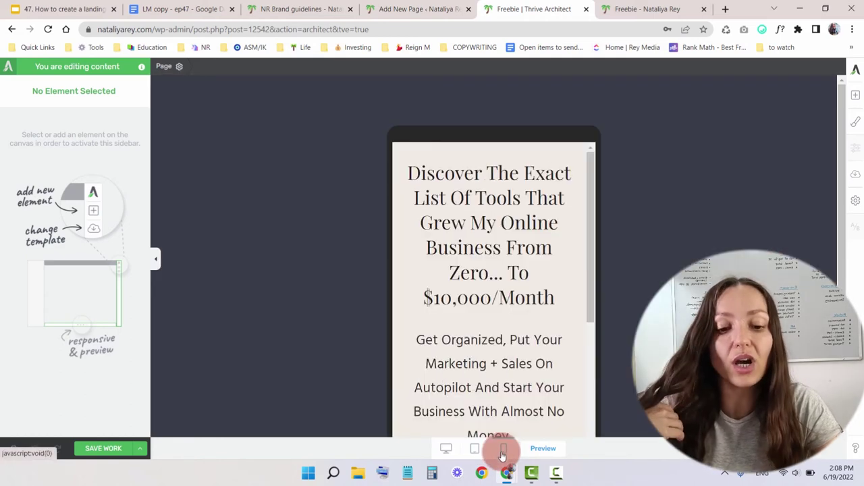
scroll(498, 259, "down", 5)
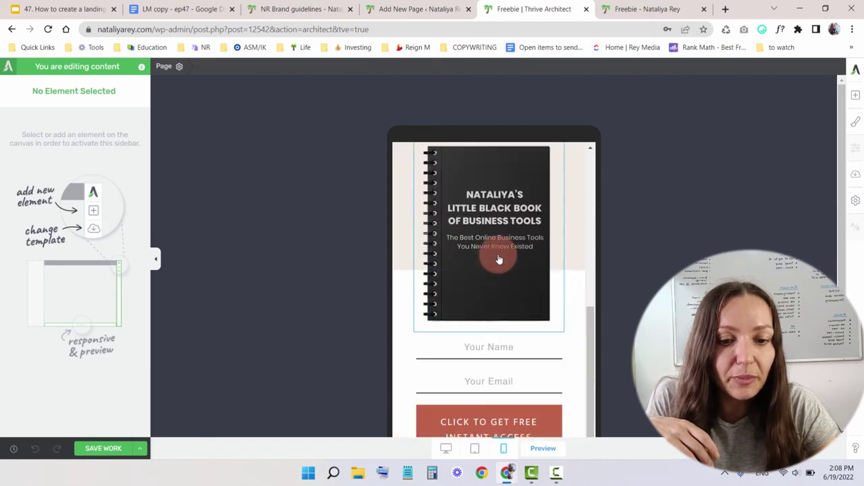
scroll(500, 264, "up", 5)
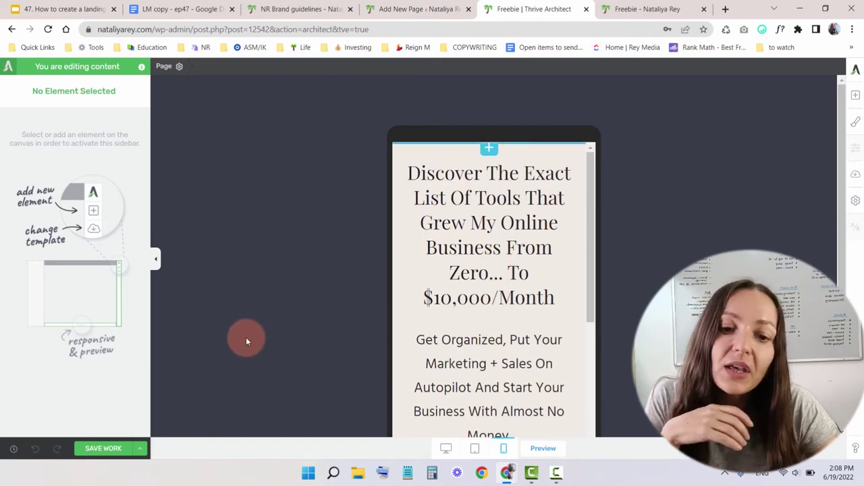
left_click(502, 203)
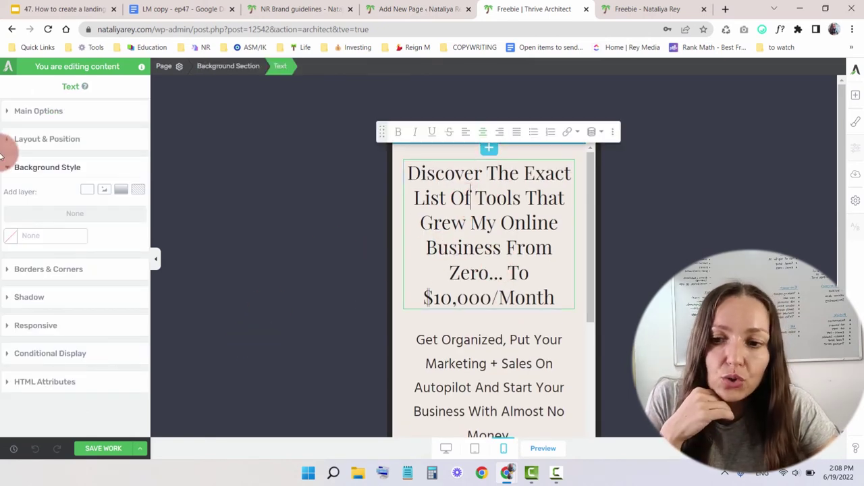
left_click(34, 111)
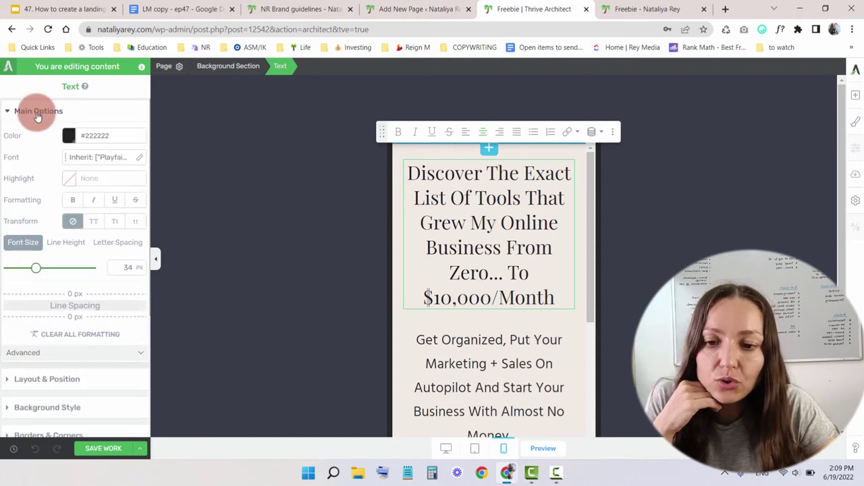
left_click_drag(37, 270, 30, 270)
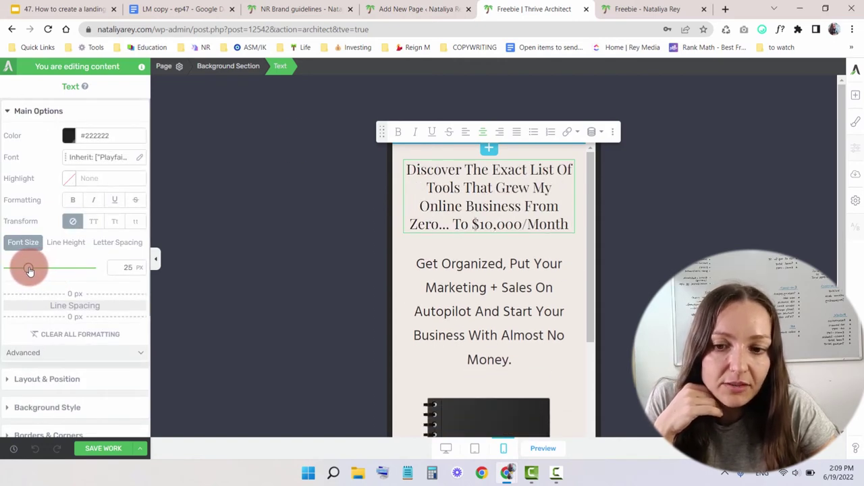
Step: Set the mobile subheadline's font size to 18 px and its line height to 1.50 em
left_click(490, 288)
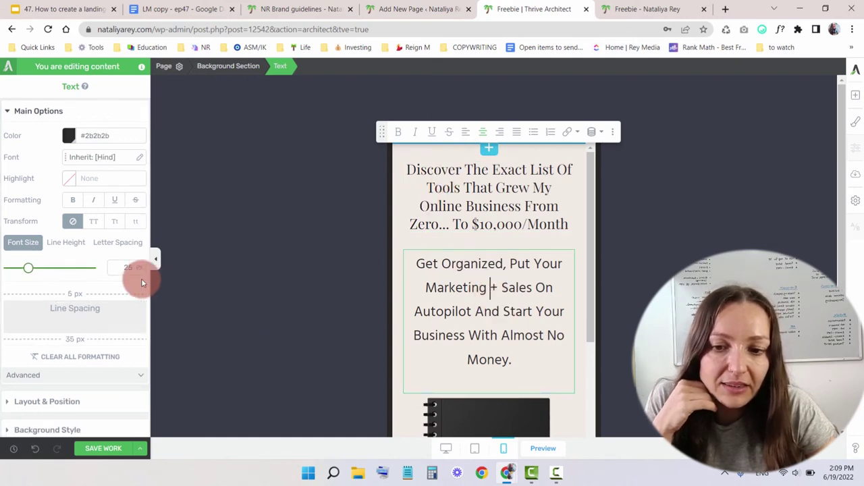
left_click(31, 269)
left_click_drag(27, 271, 23, 271)
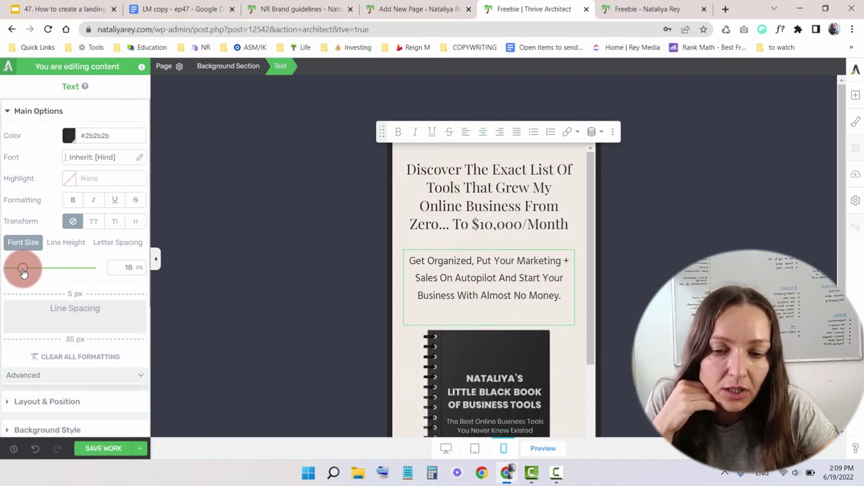
left_click(428, 293)
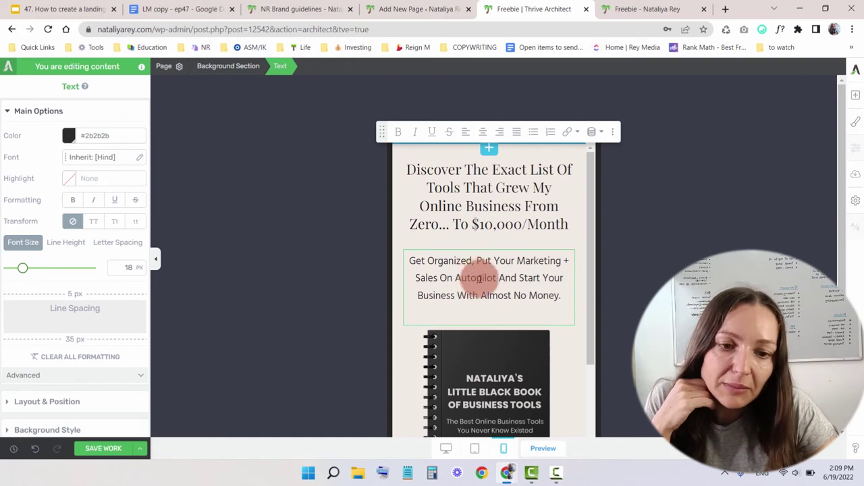
left_click(66, 242)
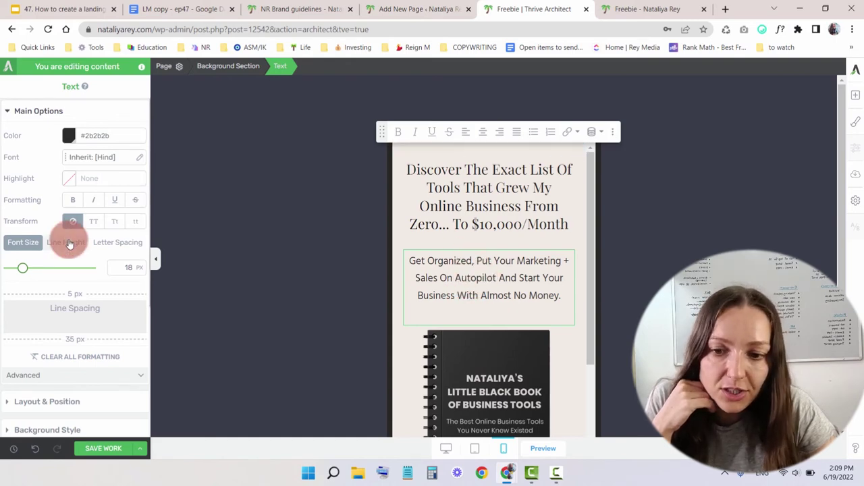
left_click_drag(54, 271, 25, 272)
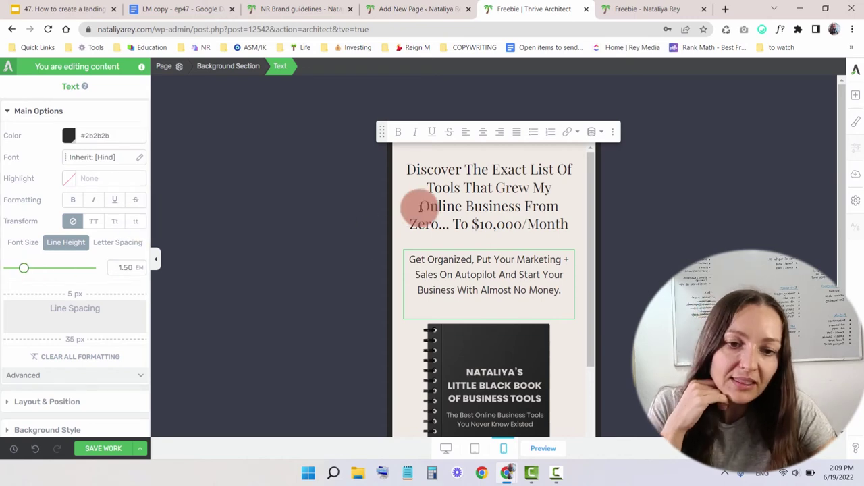
Step: Reduce the mobile subheadline's line spacing to 0 px above and about 26 px below
left_click(437, 189)
left_click(457, 273)
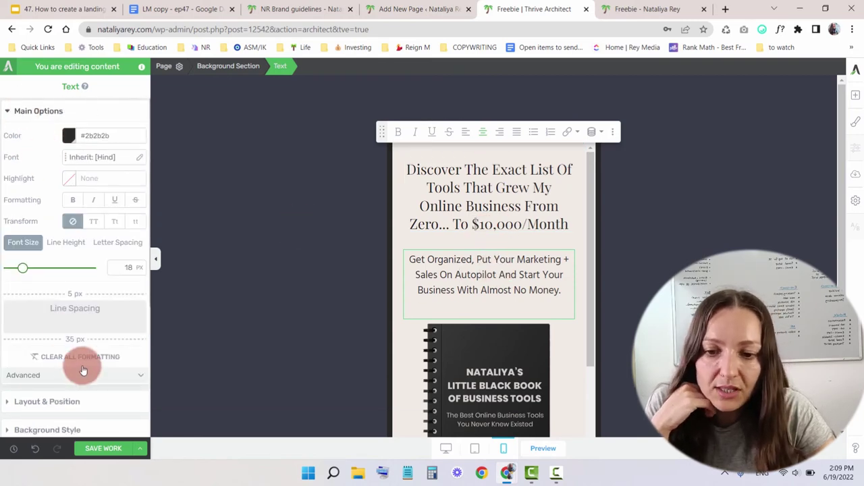
left_click_drag(73, 339, 79, 293)
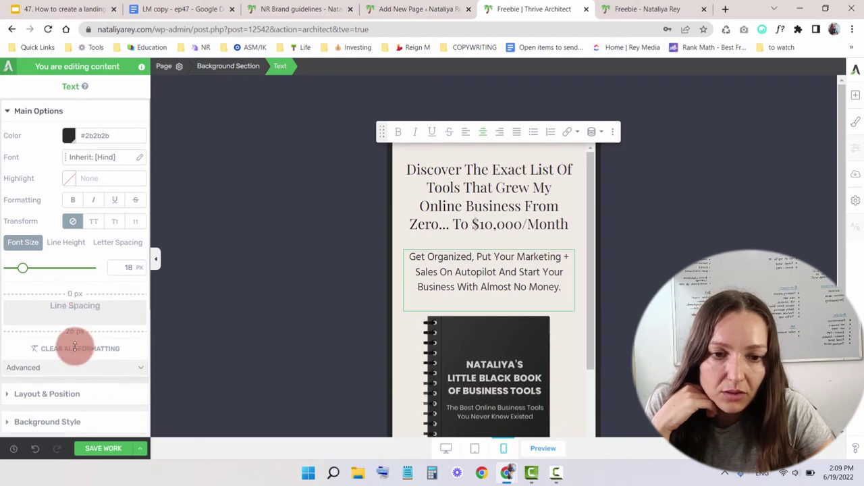
left_click(574, 358)
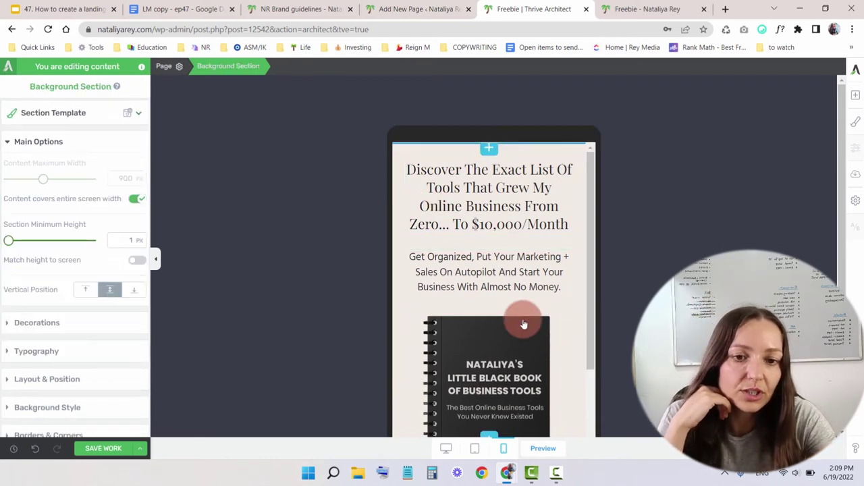
Step: Set the top margin of the opt-in form to 45 px in the mobile layout
scroll(507, 297, "down", 3)
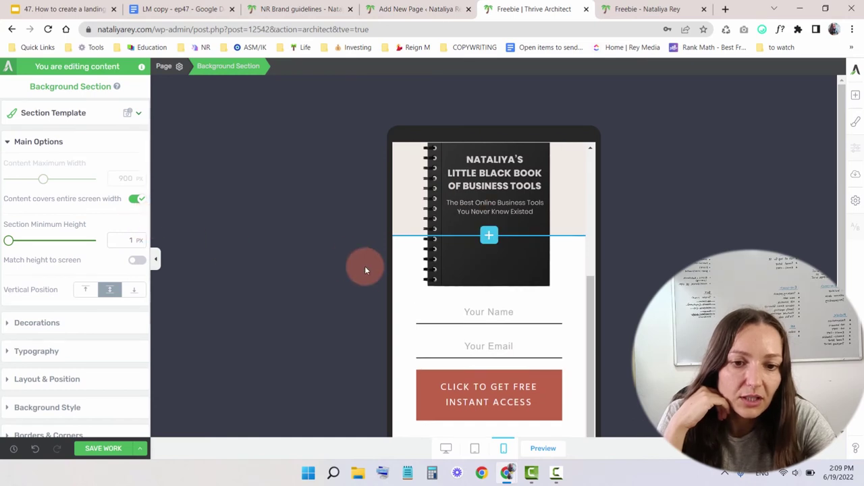
left_click(463, 307)
scroll(14, 315, "down", 5)
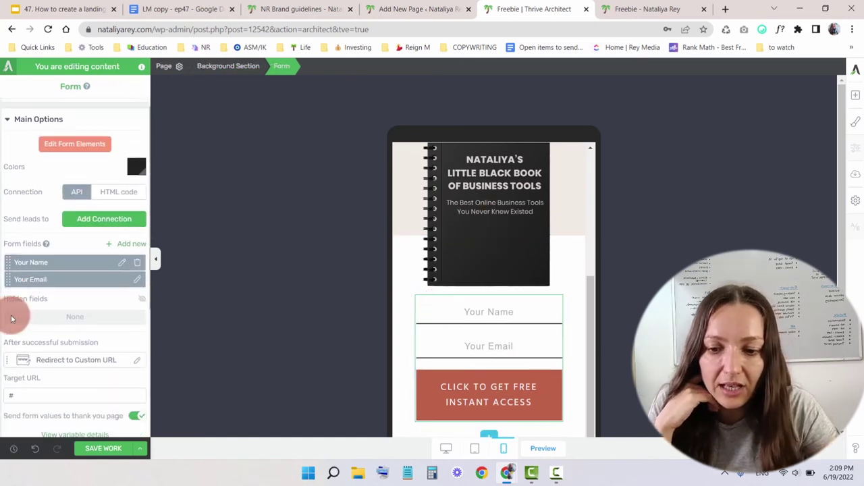
left_click(20, 279)
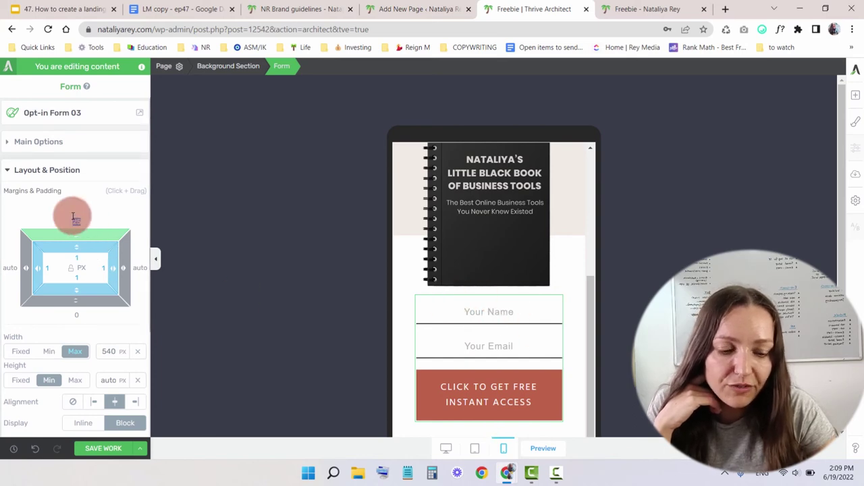
left_click_drag(74, 217, 72, 212)
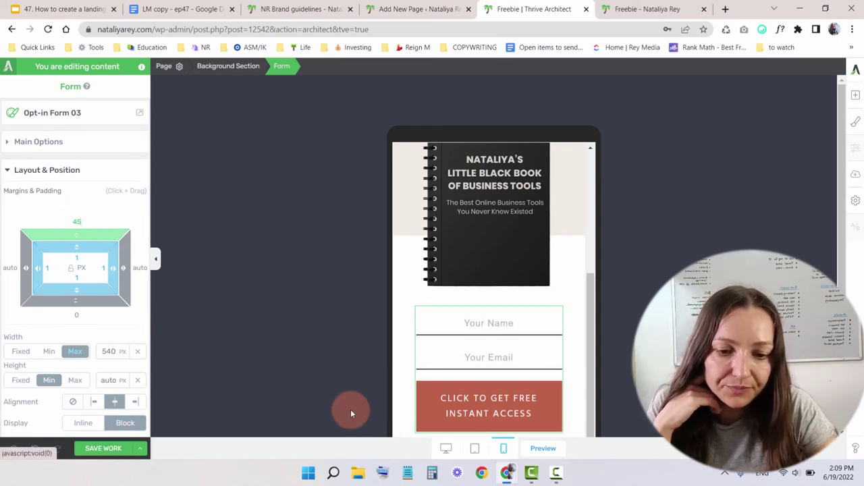
left_click(577, 267)
Step: Review the mobile layout, save the page and check the desktop version in the reloaded preview
scroll(571, 287, "up", 3)
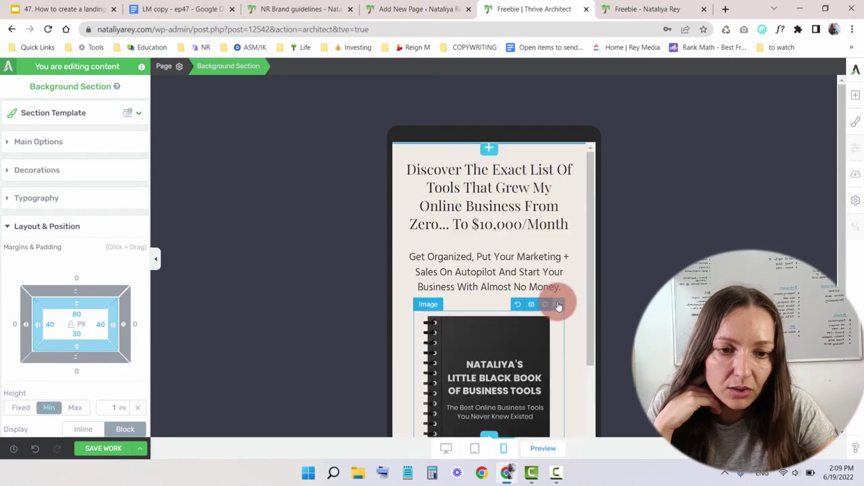
scroll(559, 306, "down", 3)
left_click(105, 449)
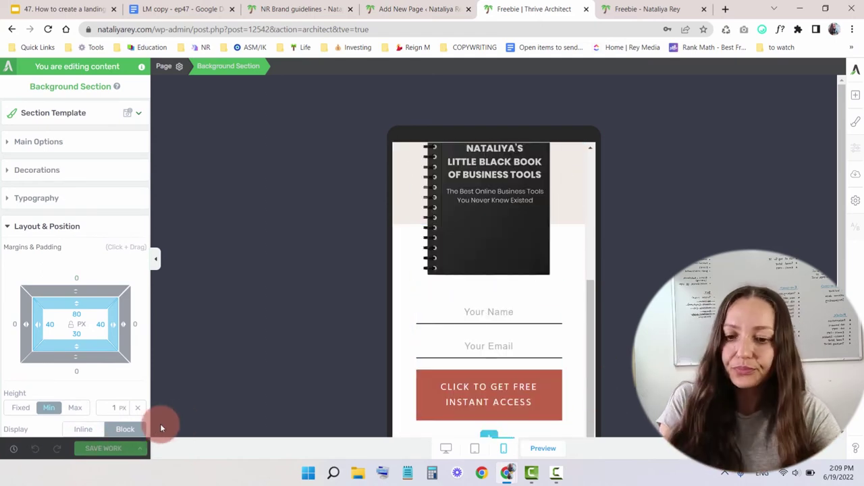
left_click(645, 9)
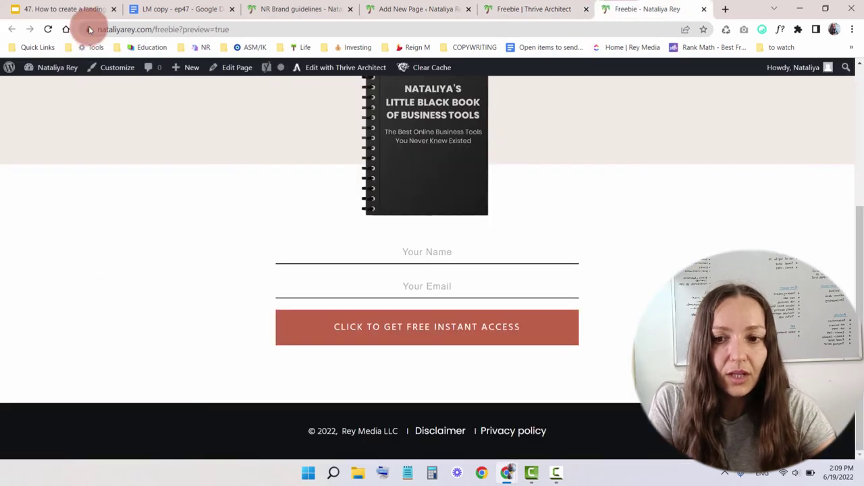
left_click(48, 29)
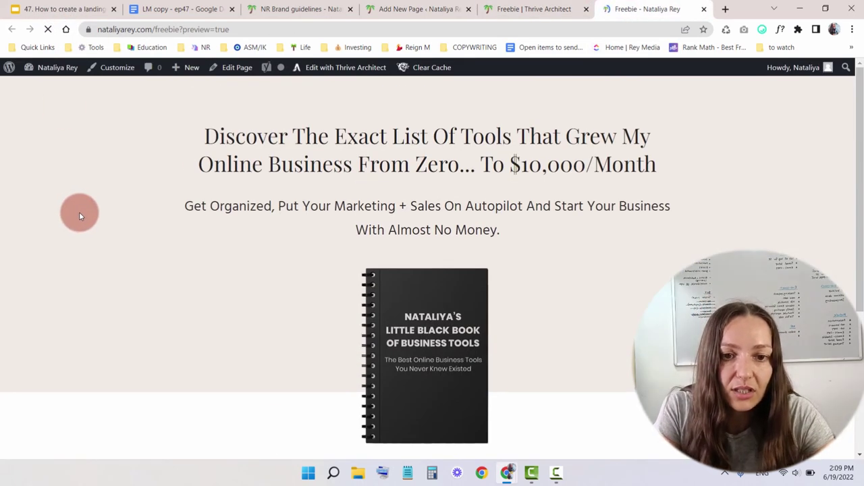
scroll(79, 212, "down", 3)
scroll(79, 219, "up", 3)
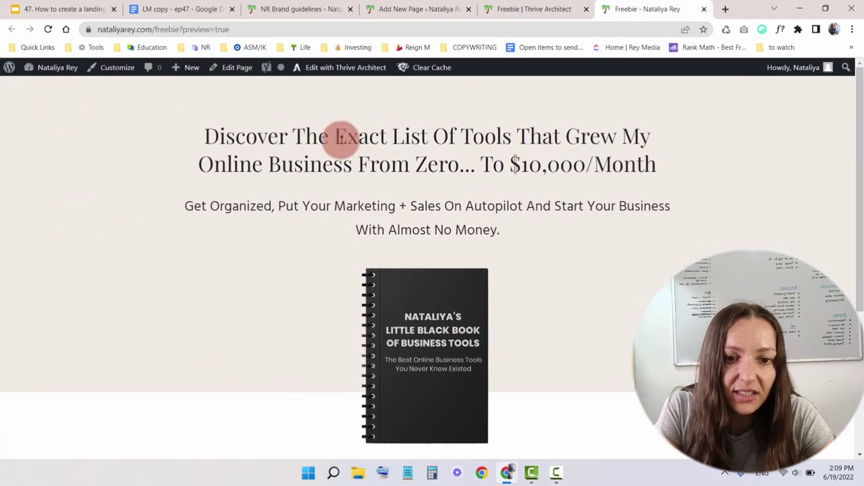
Step: Return to the editor's desktop layout and add an ActiveCampaign API connection to the opt-in form
left_click(523, 9)
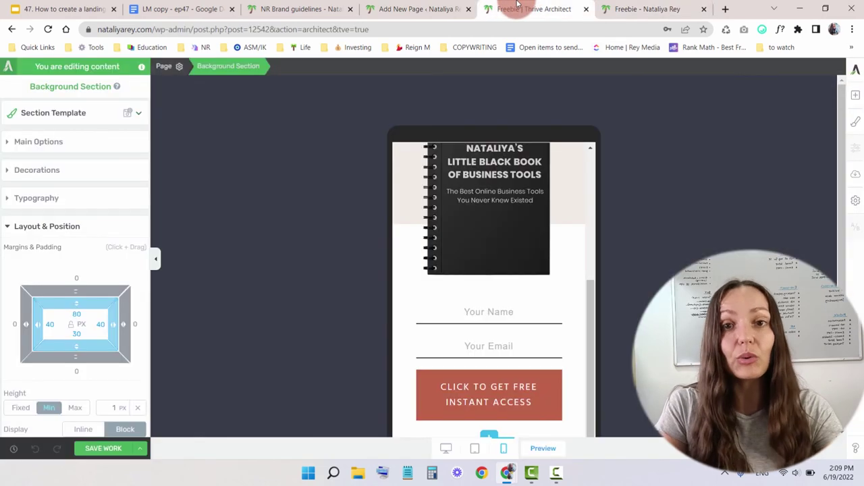
left_click(455, 456)
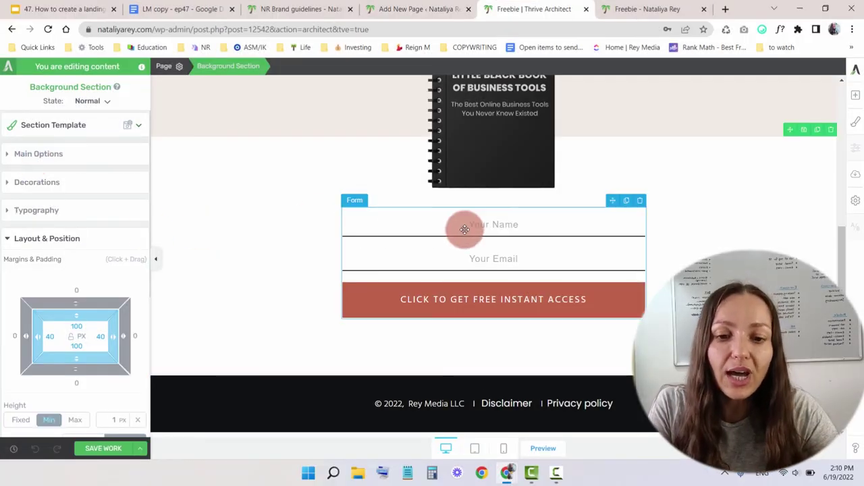
left_click(464, 230)
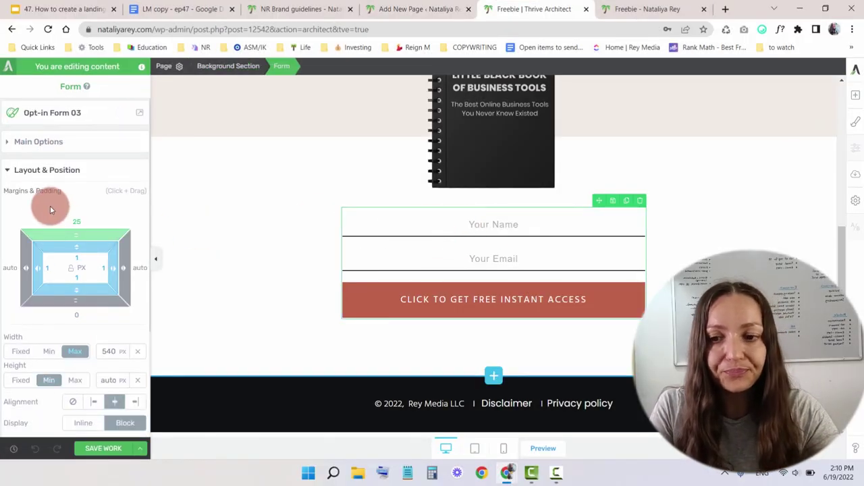
left_click(39, 142)
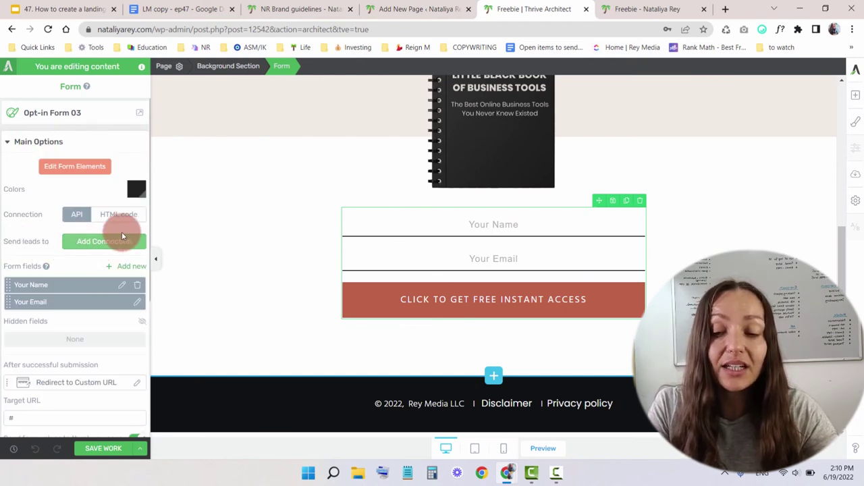
left_click(95, 241)
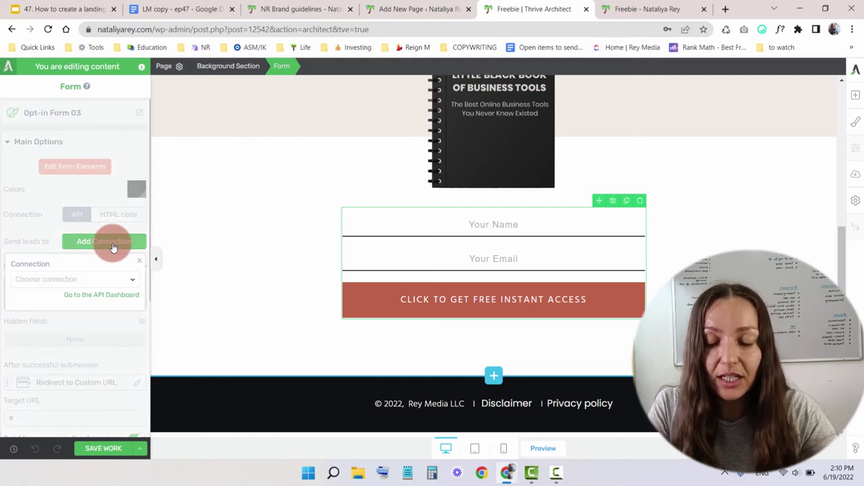
left_click(99, 280)
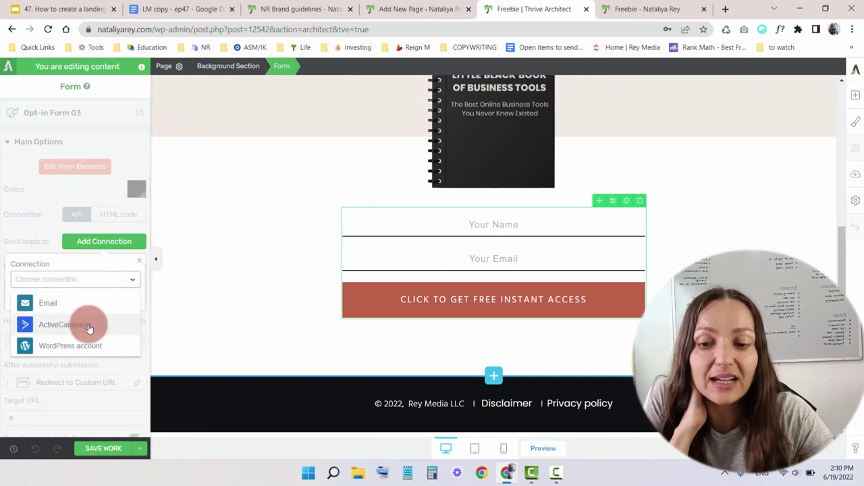
left_click(47, 327)
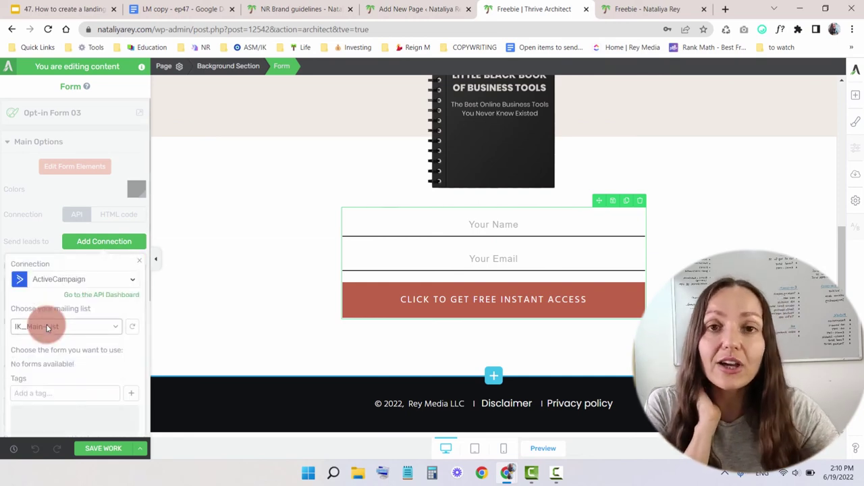
Step: Choose NR_LM-Black book of business tools as the mailing list for the form's ActiveCampaign connection
left_click(47, 327)
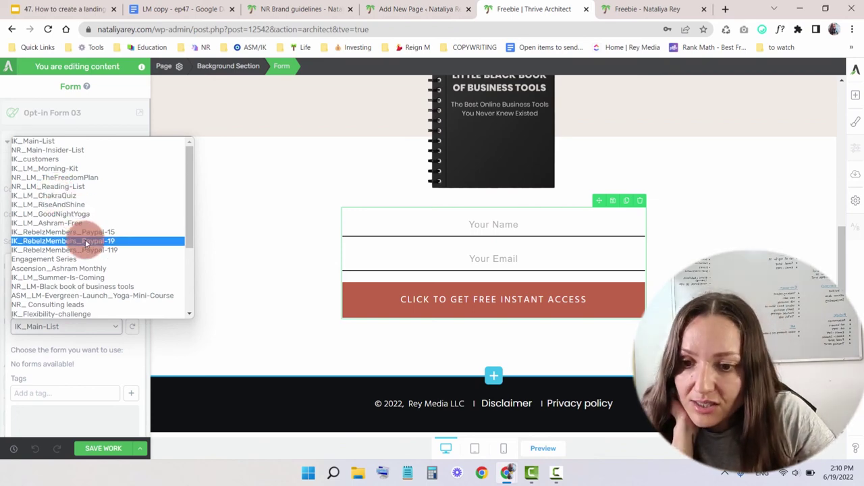
scroll(77, 228, "down", 3)
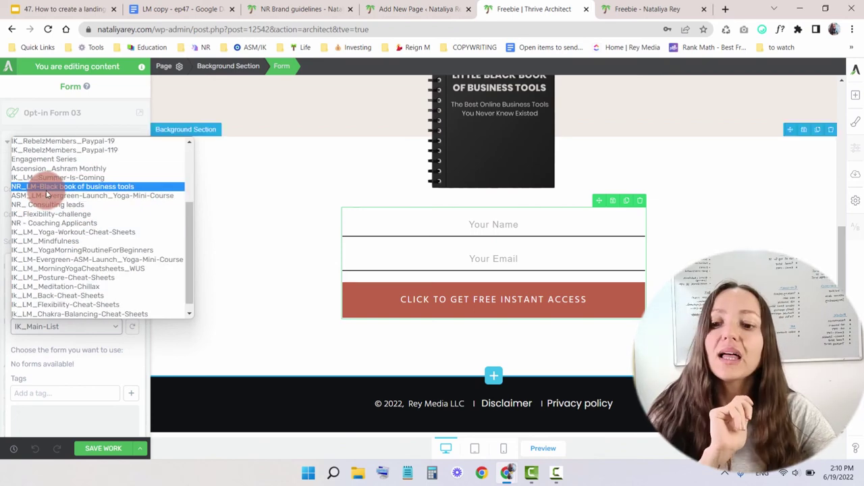
left_click(46, 188)
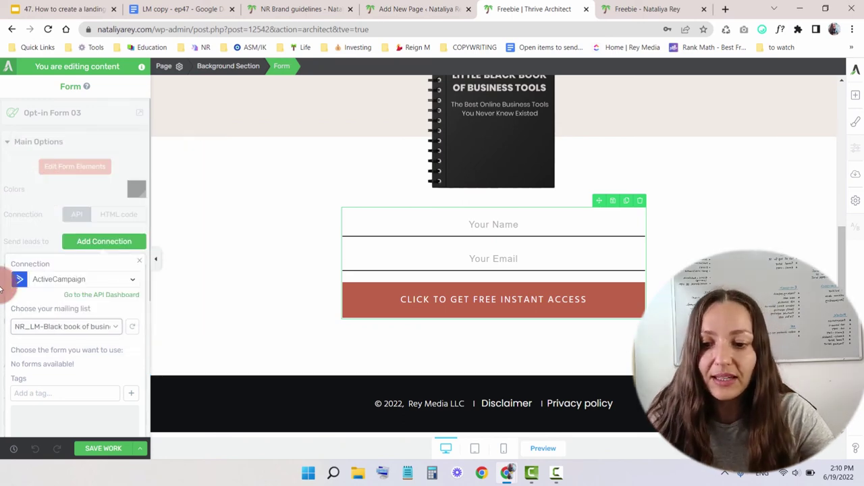
Step: Apply the ActiveCampaign connection to the opt-in form and save the landing page
left_click(110, 351)
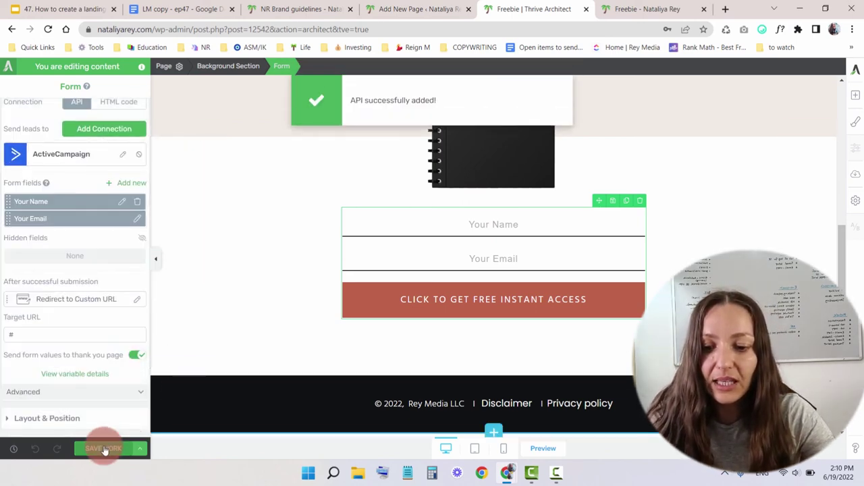
left_click(105, 448)
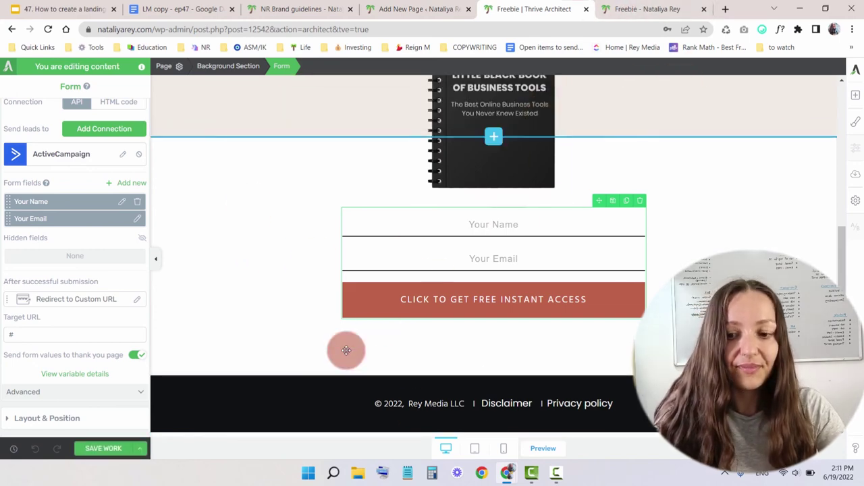
Step: Open a fresh preview of the landing page, close the old preview tab and review the finished page
left_click(544, 449)
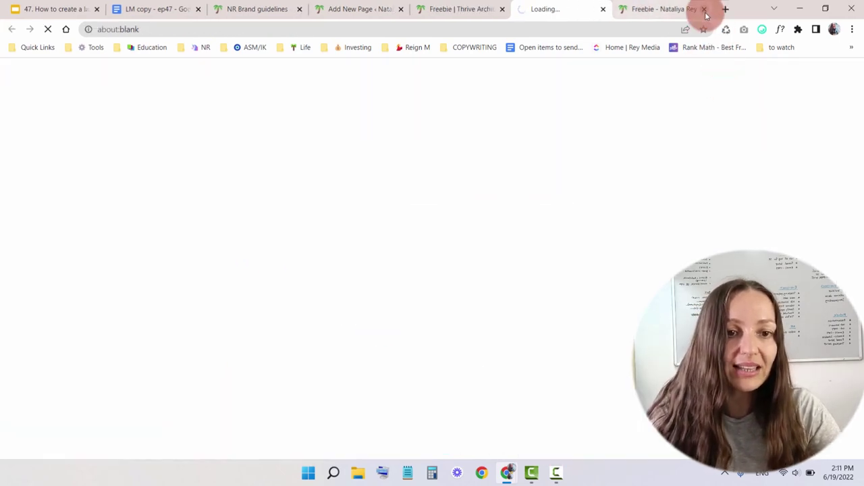
left_click(705, 10)
scroll(627, 232, "down", 5)
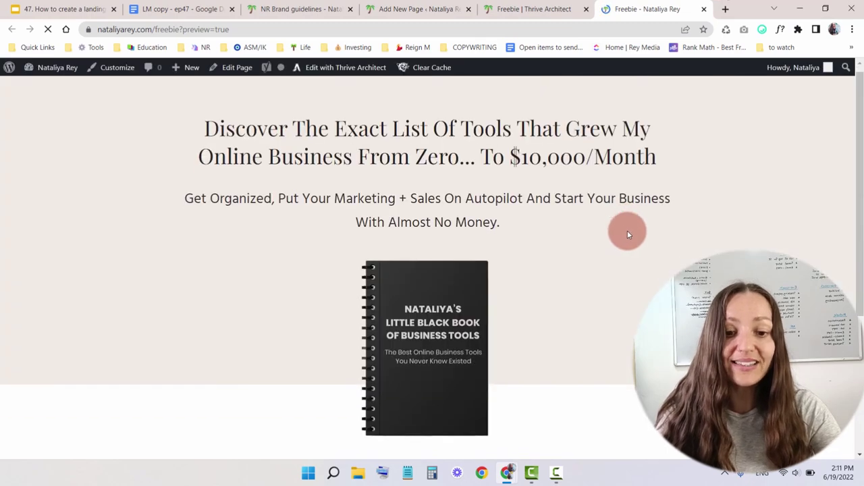
scroll(675, 236, "up", 5)
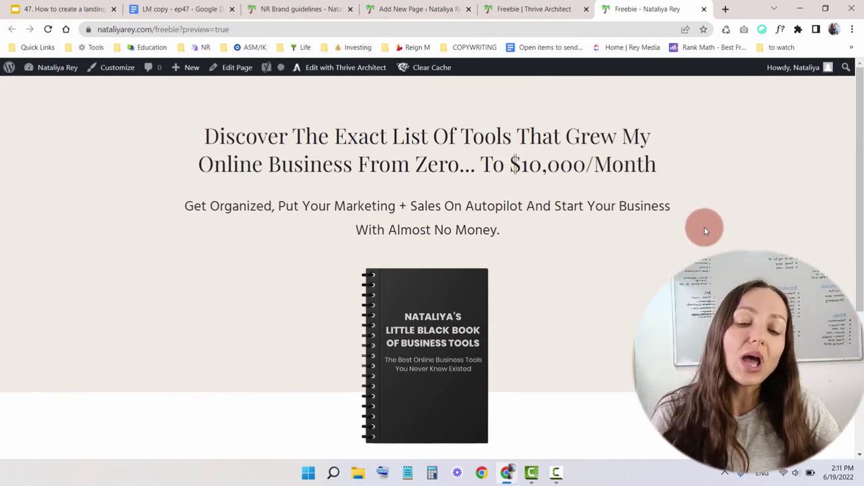
scroll(704, 227, "down", 5)
scroll(703, 228, "up", 5)
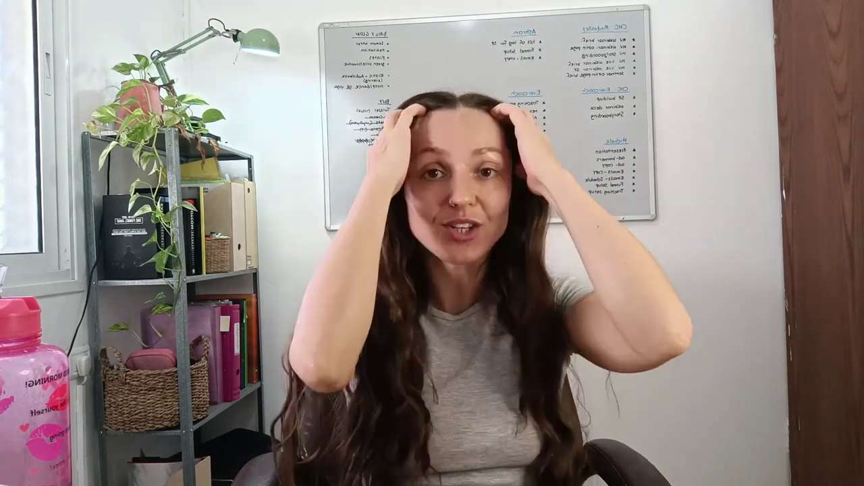